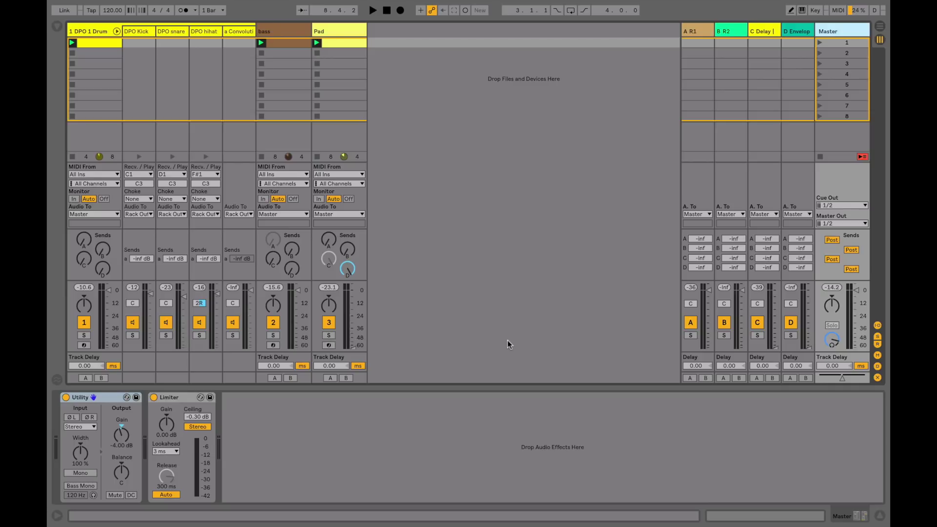
Play the set and look through each track's devices: snare, Drum Rack, bass Analog and Pad
key("space")
left_click(169, 31)
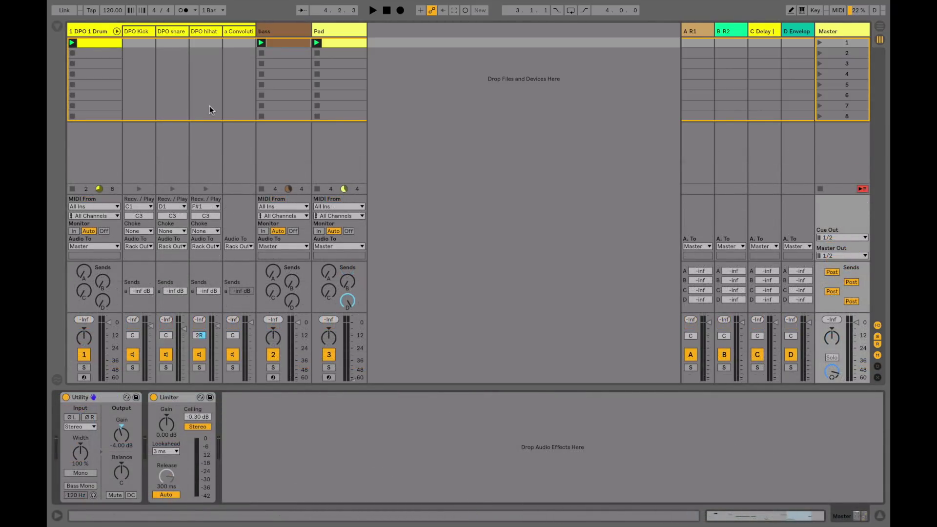
key("space")
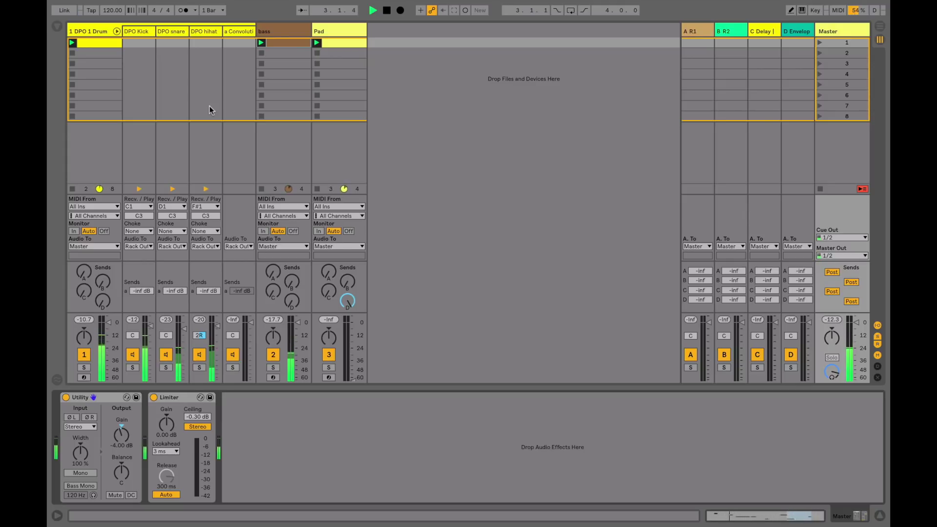
key("space")
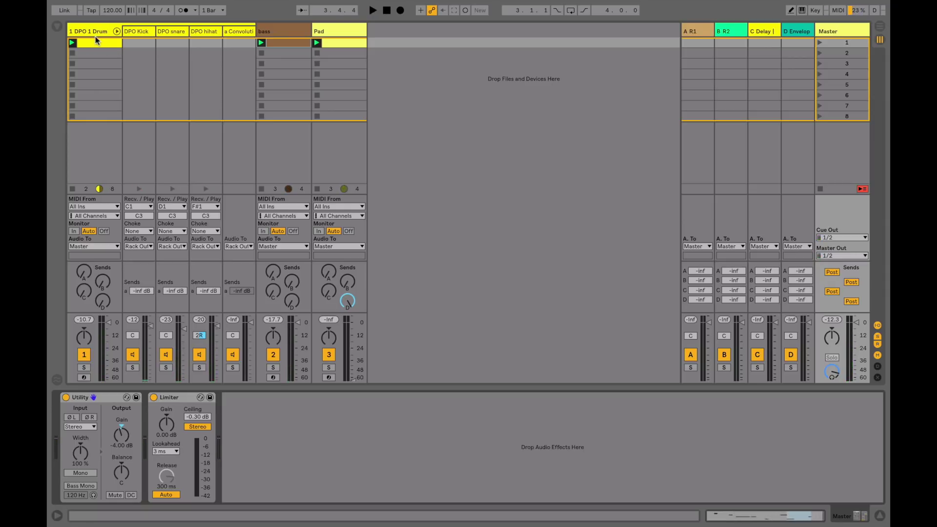
left_click(95, 31)
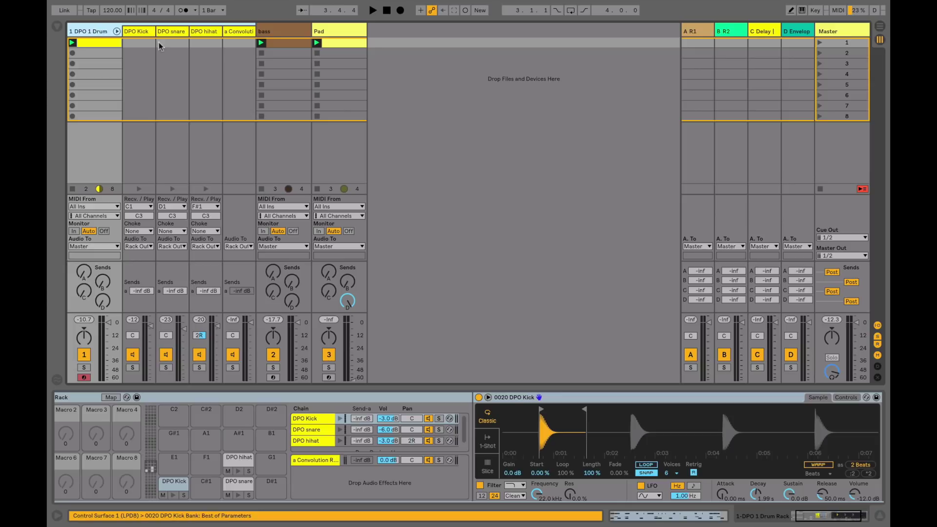
left_click(273, 33)
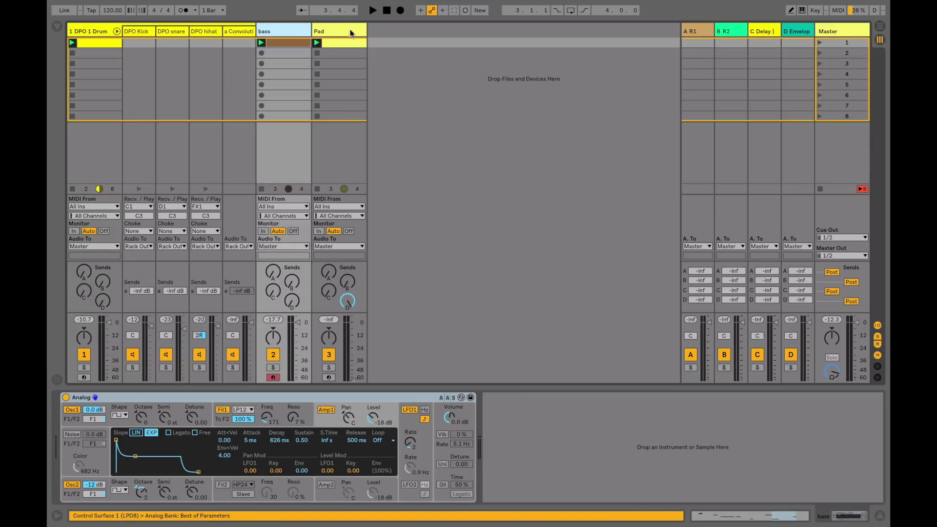
left_click(350, 31)
left_click(298, 32)
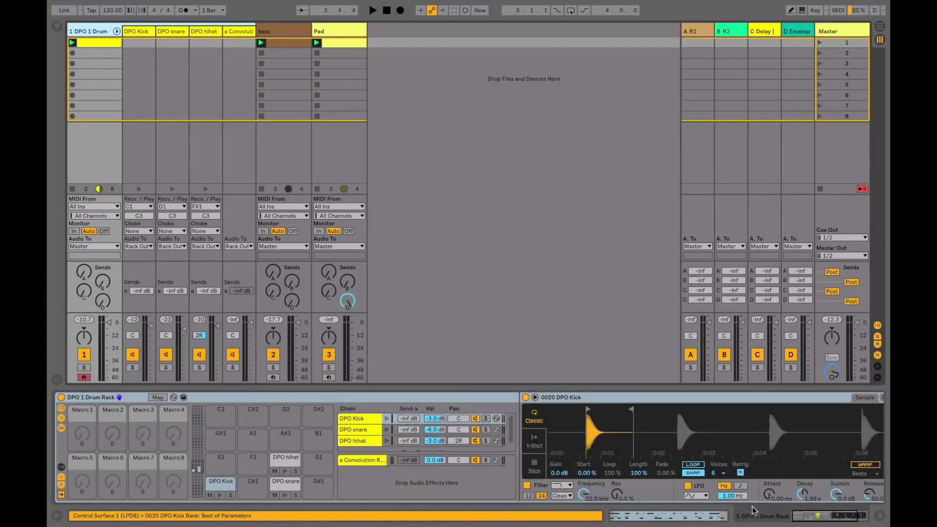
Show the whole kick sampler and select the DPO Kick chain in the Drum Rack
left_click(824, 517)
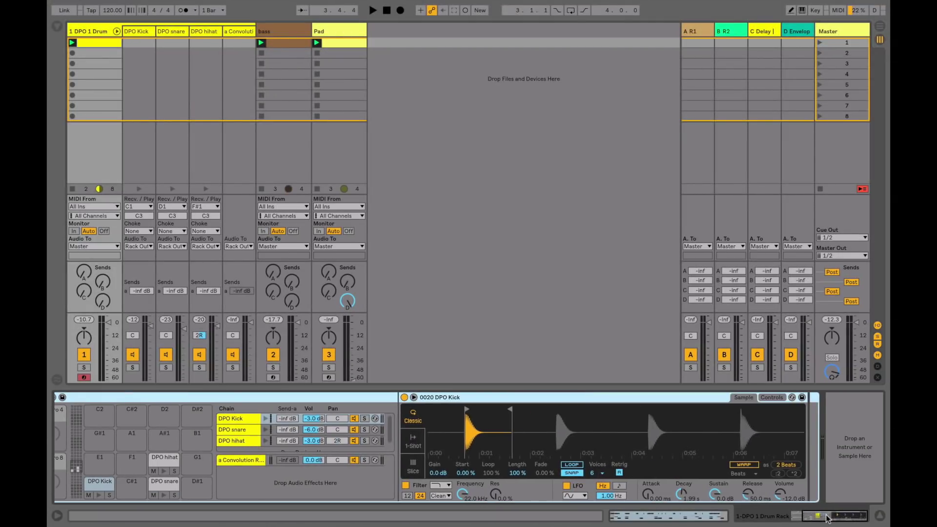
left_click_drag(826, 518, 793, 521)
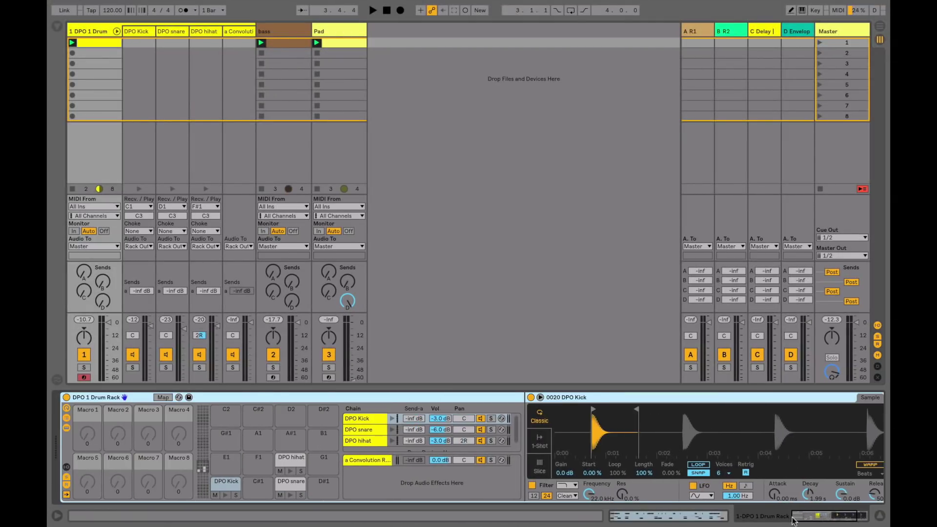
left_click(358, 418)
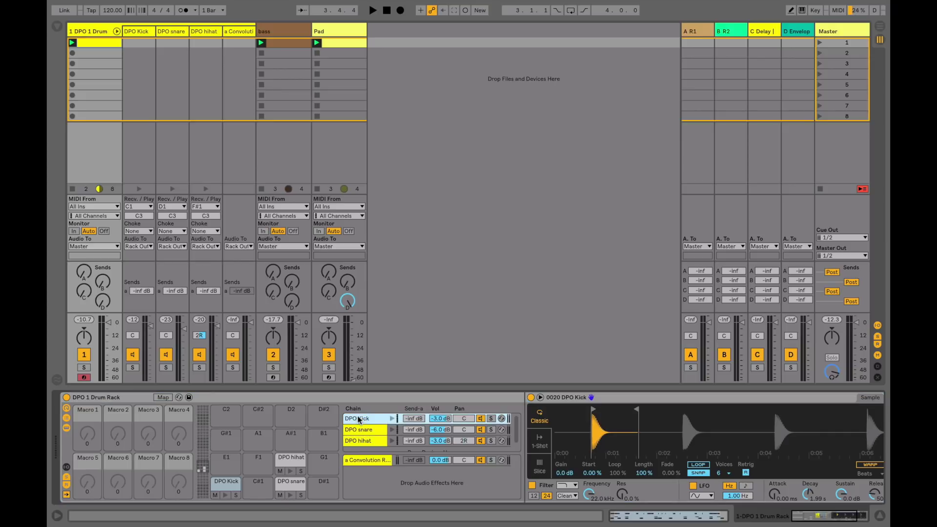
Drag Envelope Follower from Packs > Max for Live Essentials > Control Devices onto the DPO Kick pad
left_click_drag(814, 521, 828, 522)
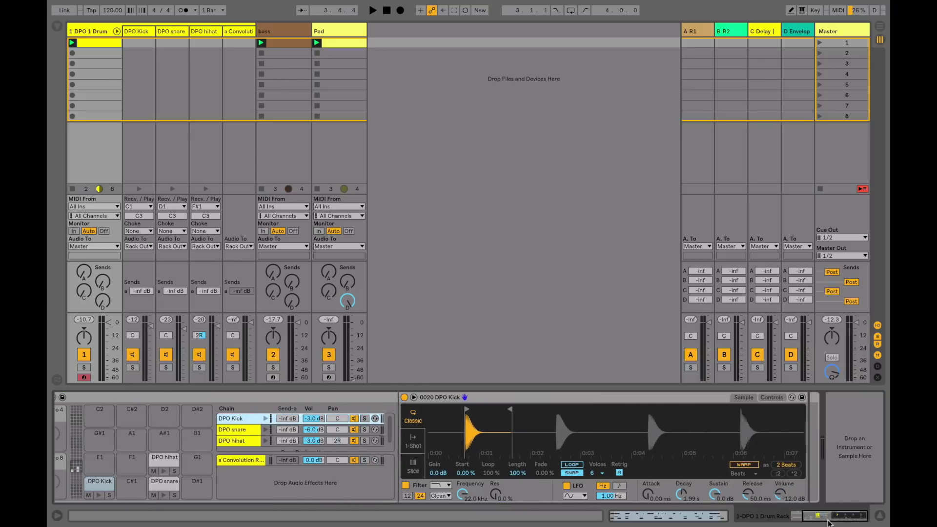
left_click(57, 26)
left_click(62, 212)
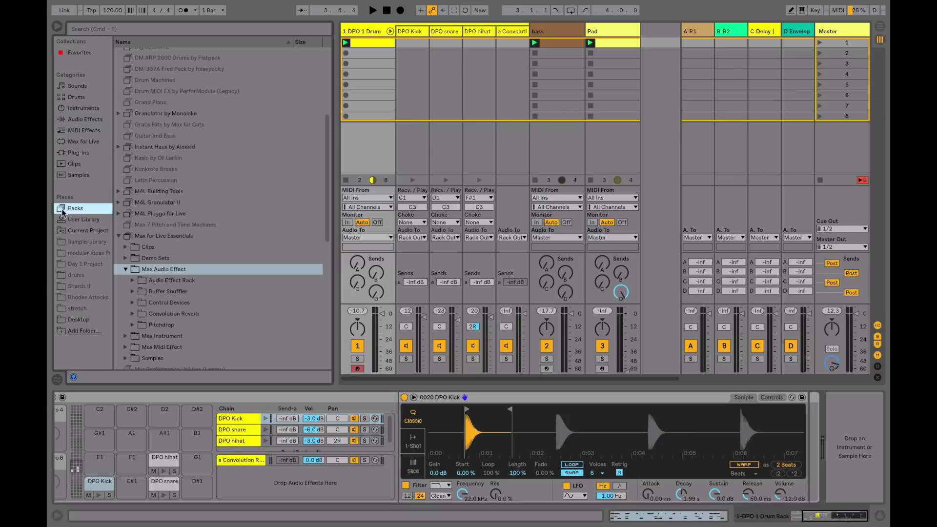
left_click(119, 236)
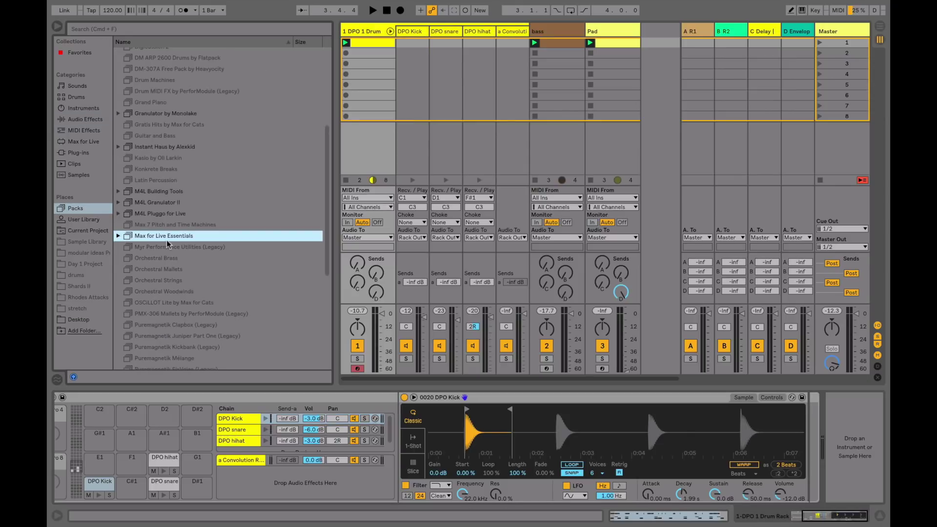
left_click(119, 236)
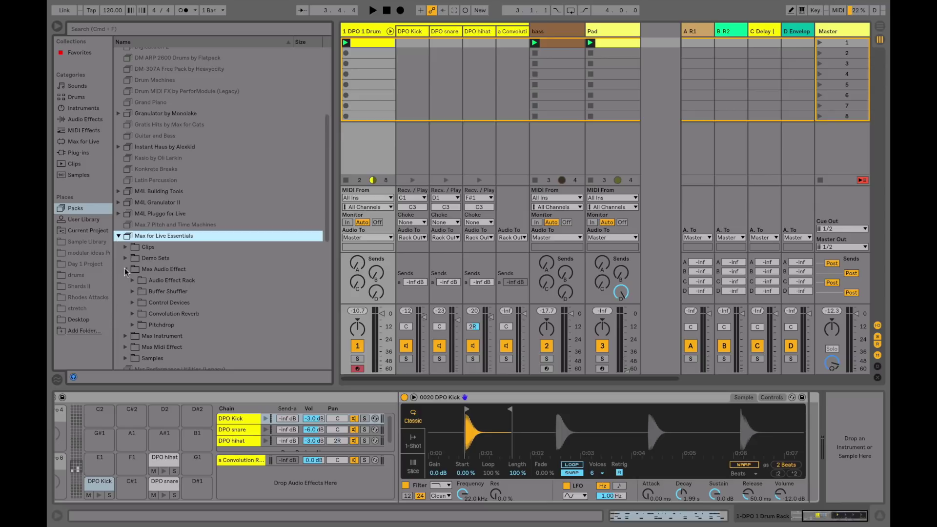
left_click(132, 303)
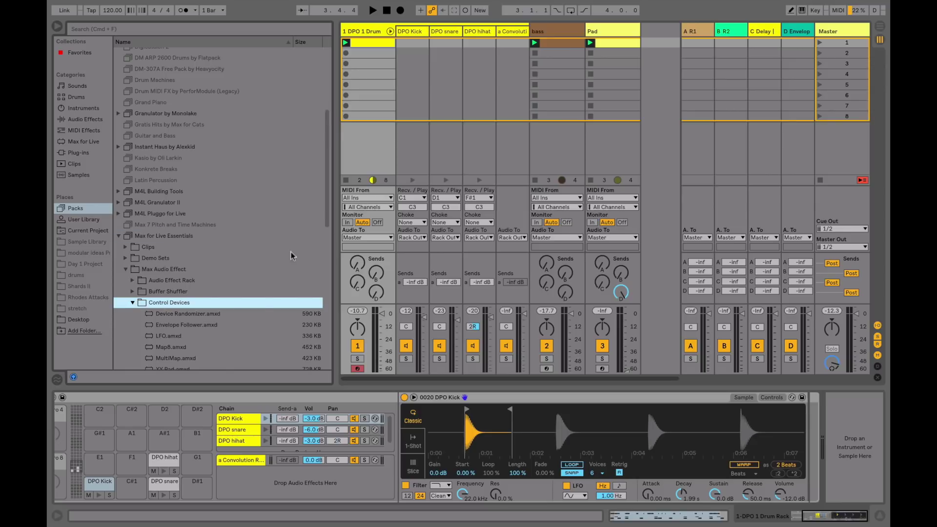
left_click(187, 324)
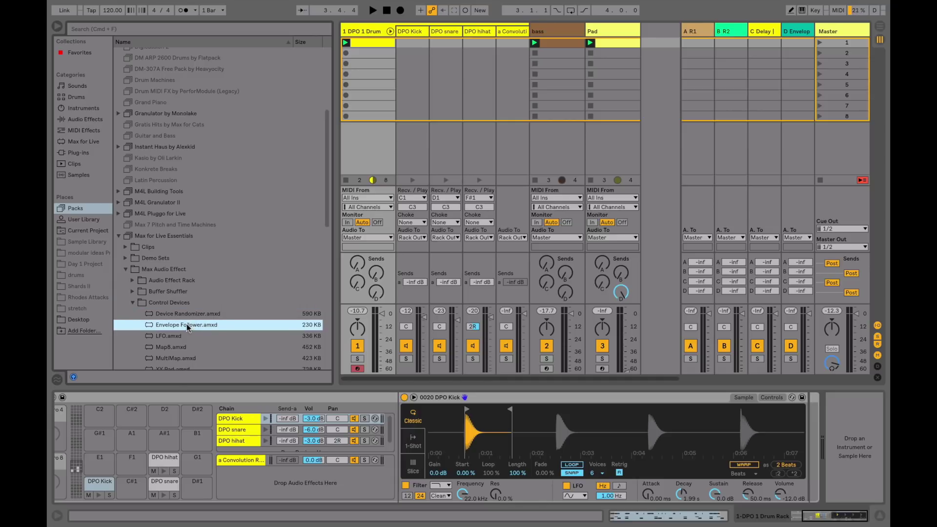
left_click_drag(95, 483, 95, 483)
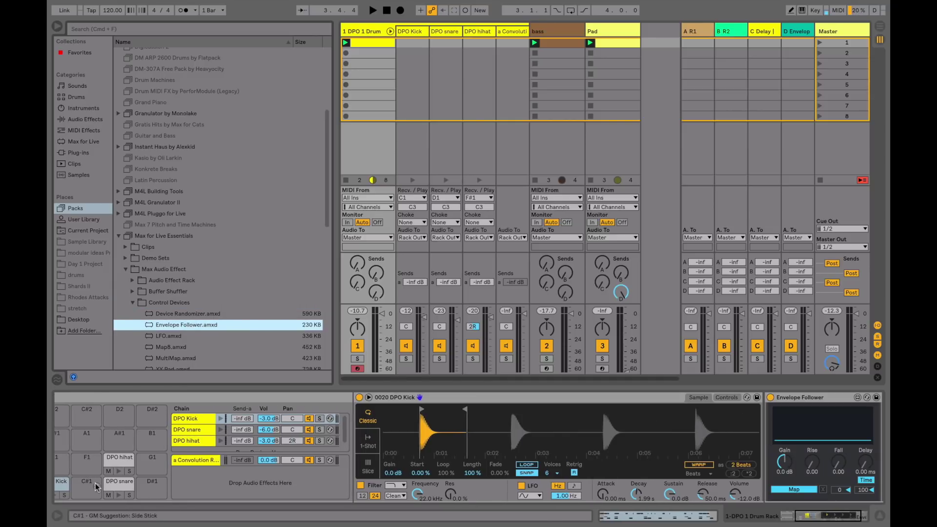
left_click_drag(826, 523, 837, 522)
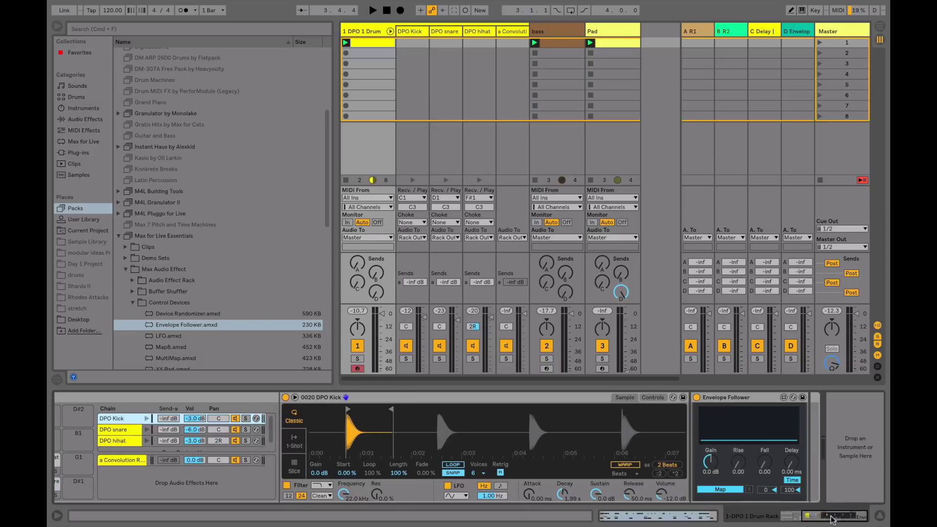
Give the kick's Envelope Follower 6.0 dB gain, synced delay 0 and map maximum 0, then show the bass Analog
left_click(57, 26)
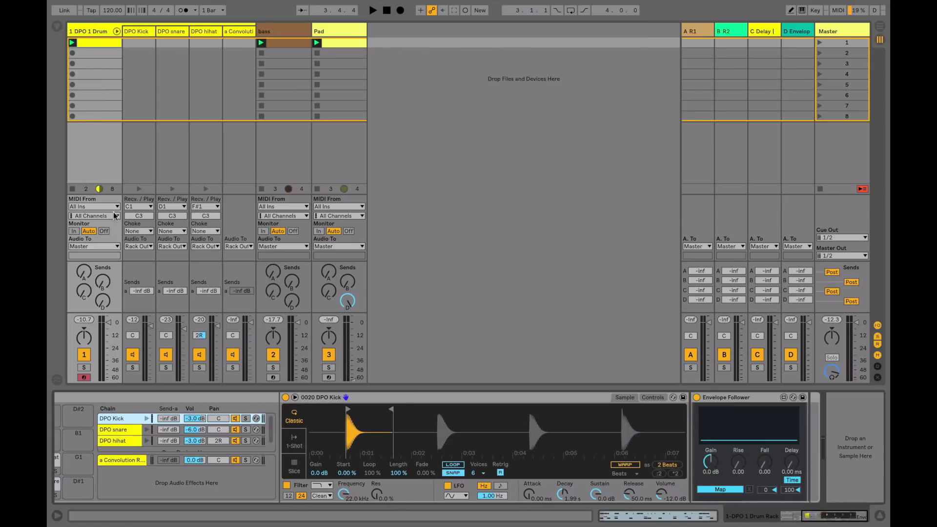
key("space")
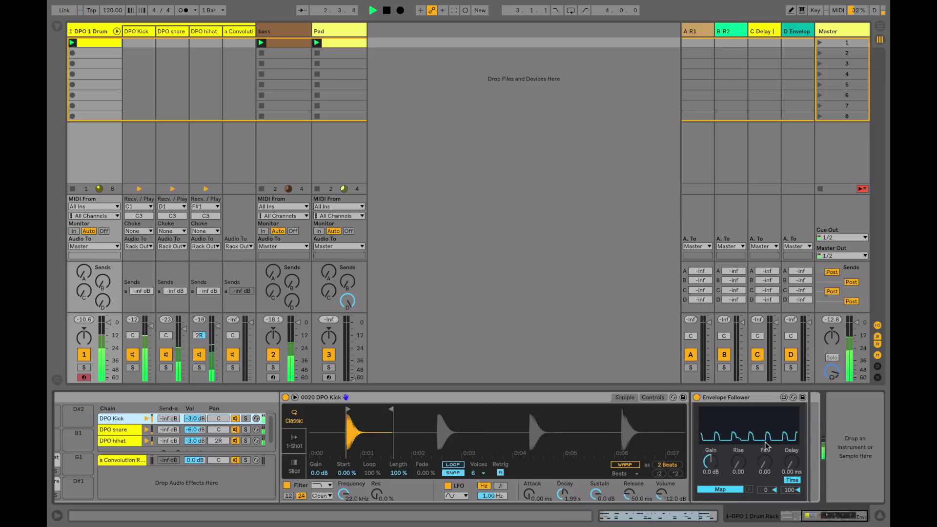
left_click_drag(711, 461, 710, 442)
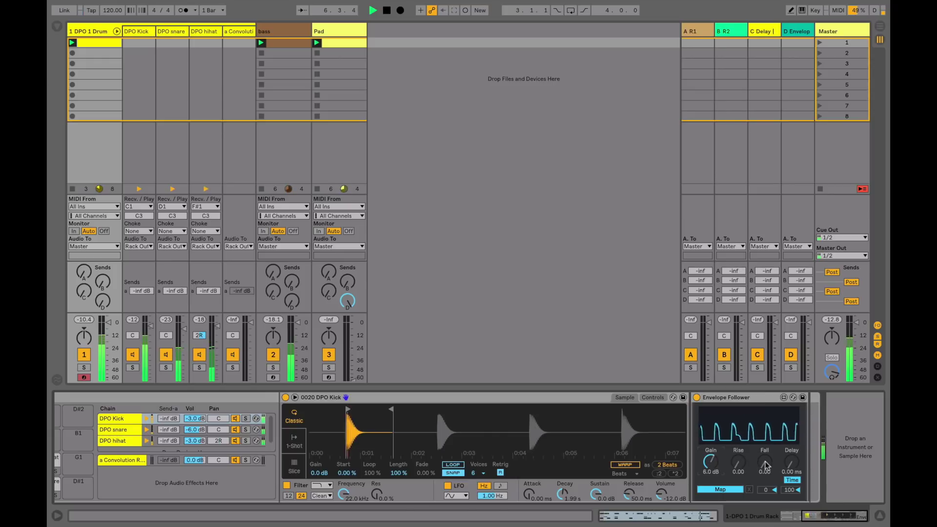
left_click(792, 478)
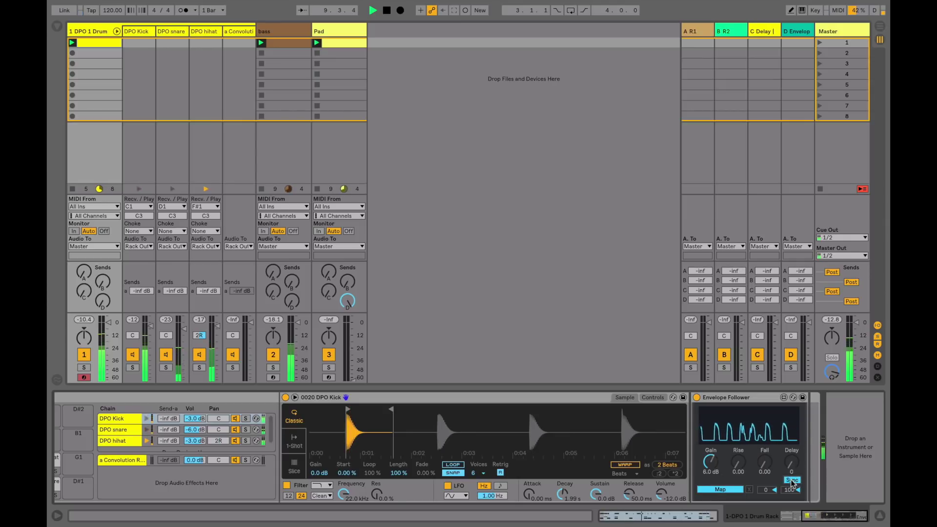
left_click_drag(791, 471, 786, 477)
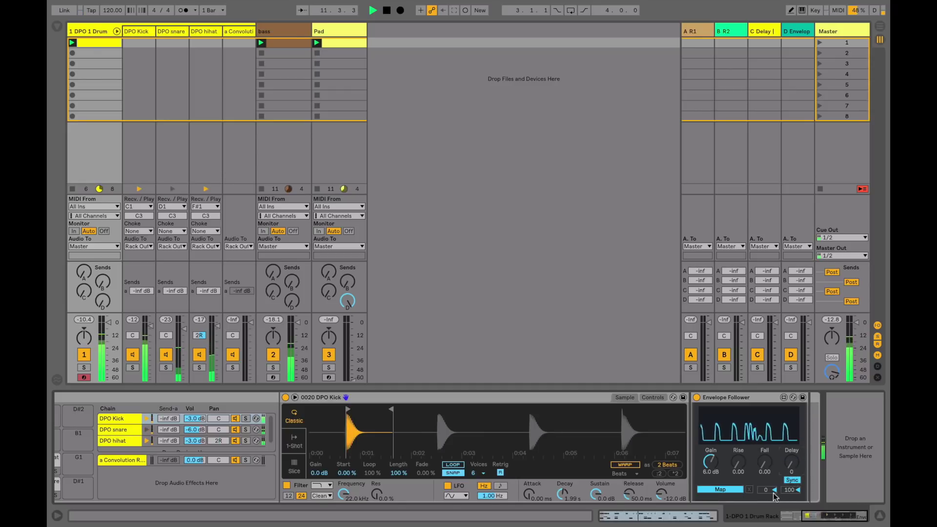
key("space")
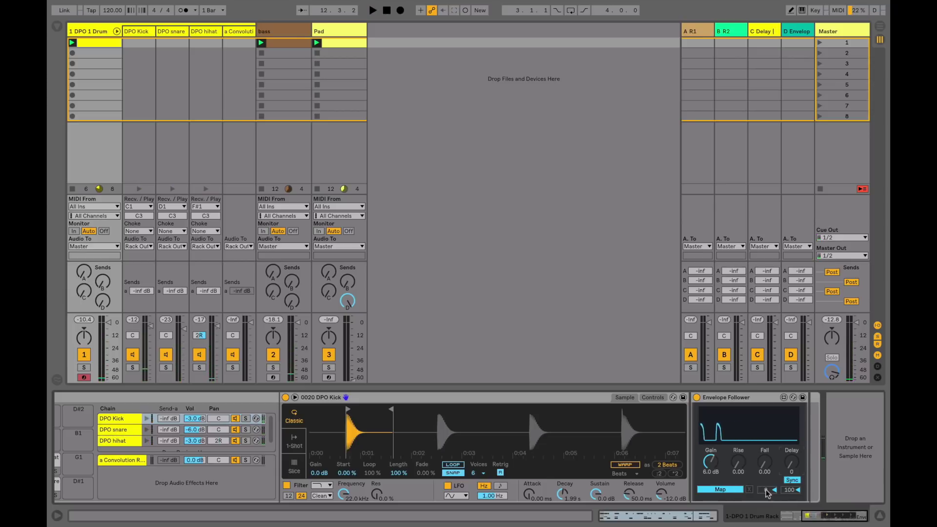
left_click_drag(789, 490, 789, 458)
left_click(271, 31)
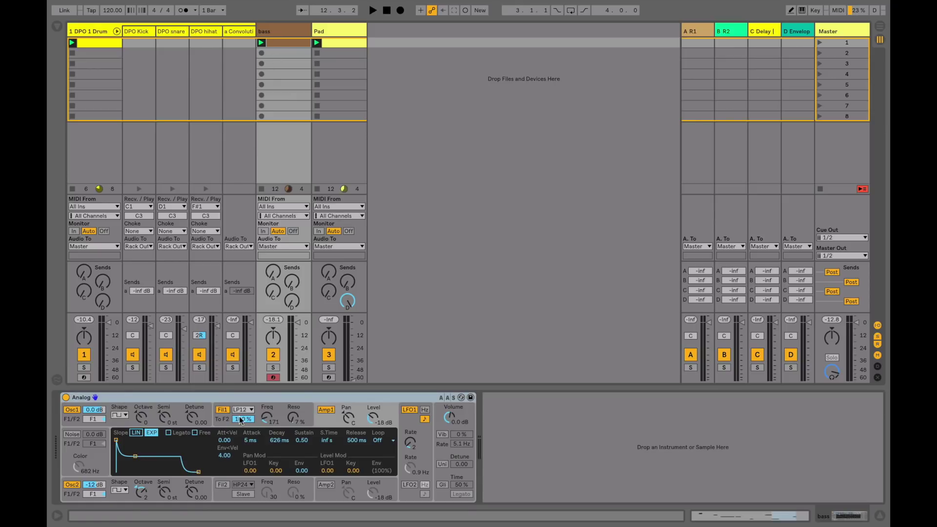
Solo the bass track and audition it, then unsolo it
left_click(273, 369)
key("space")
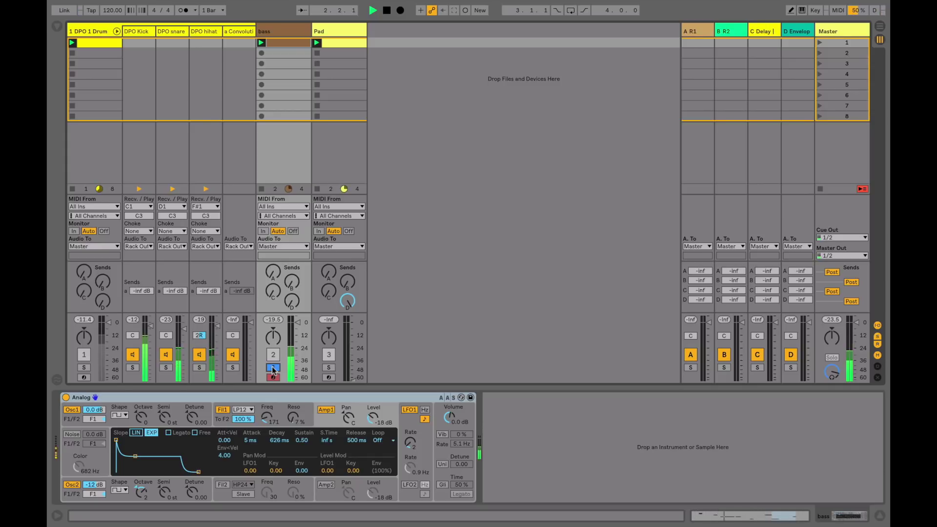
left_click(273, 369)
key("space")
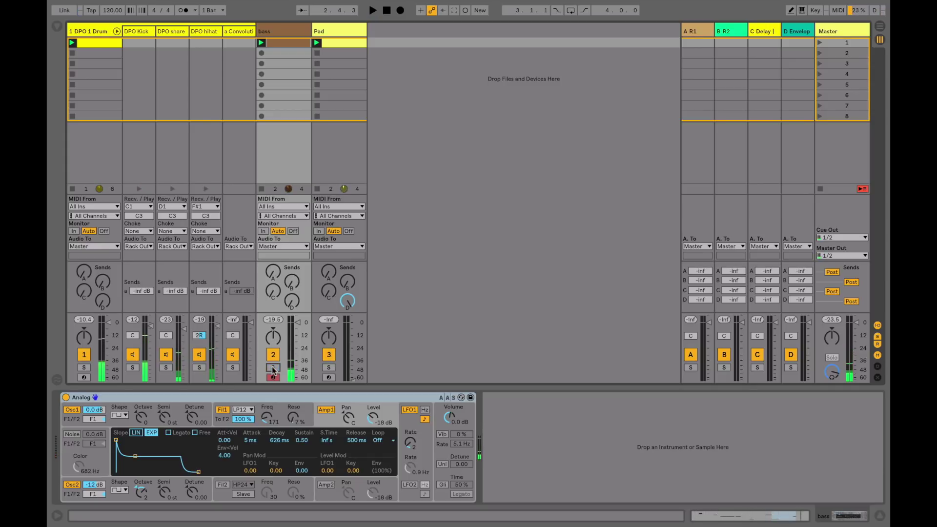
Add EQ Eight after the bass Analog and move bands 1 and 2 to about 13 Hz and 32 Hz
left_click(57, 26)
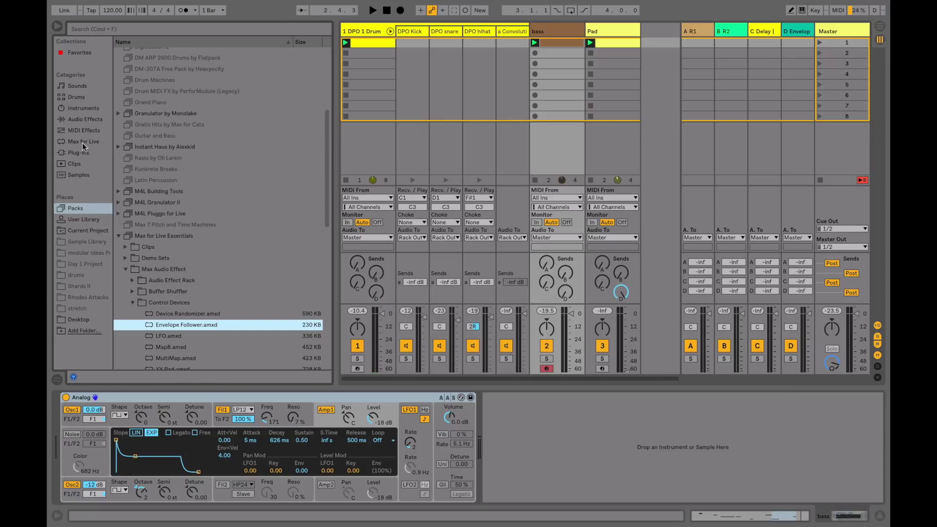
left_click(80, 120)
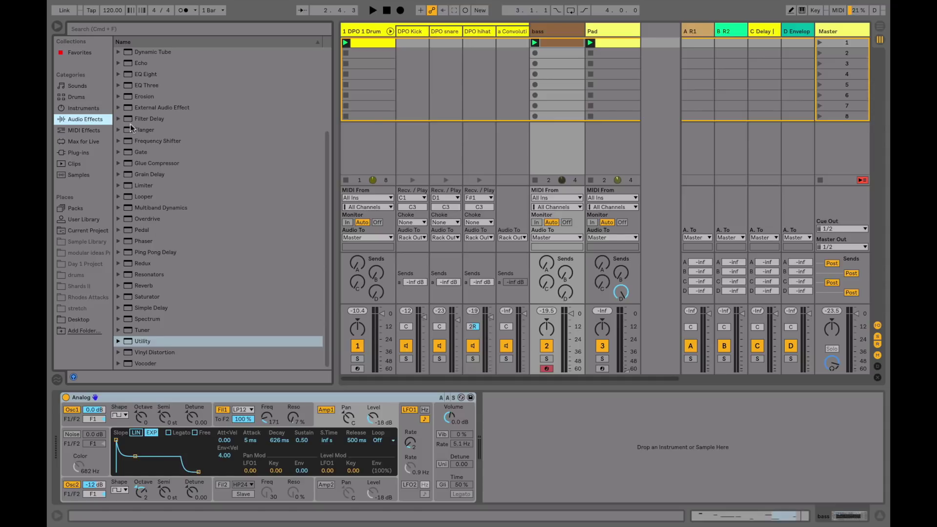
left_click_drag(139, 77, 505, 429)
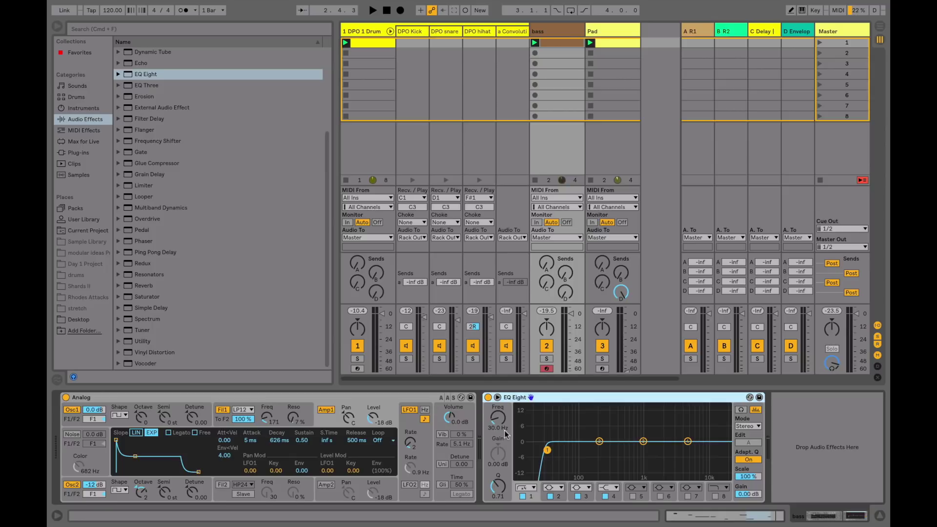
left_click_drag(498, 417, 497, 444)
left_click_drag(599, 441, 549, 422)
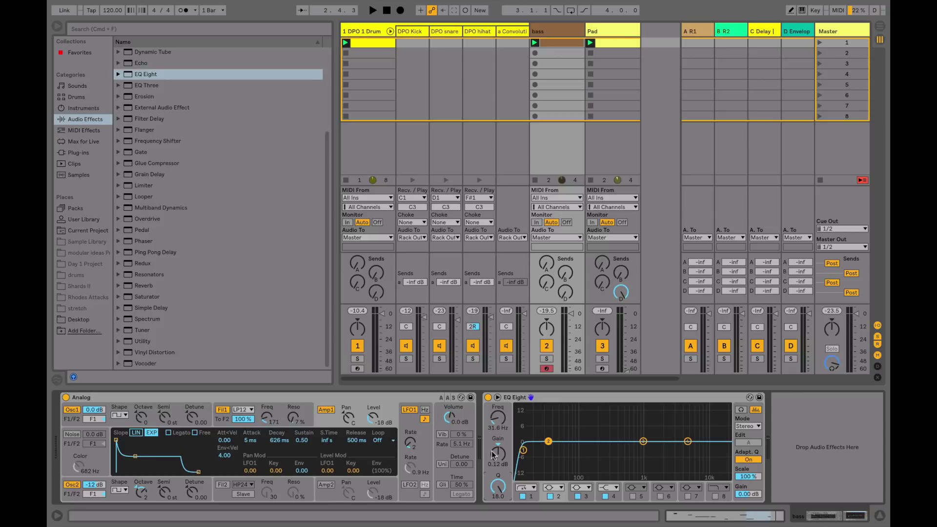
left_click(371, 34)
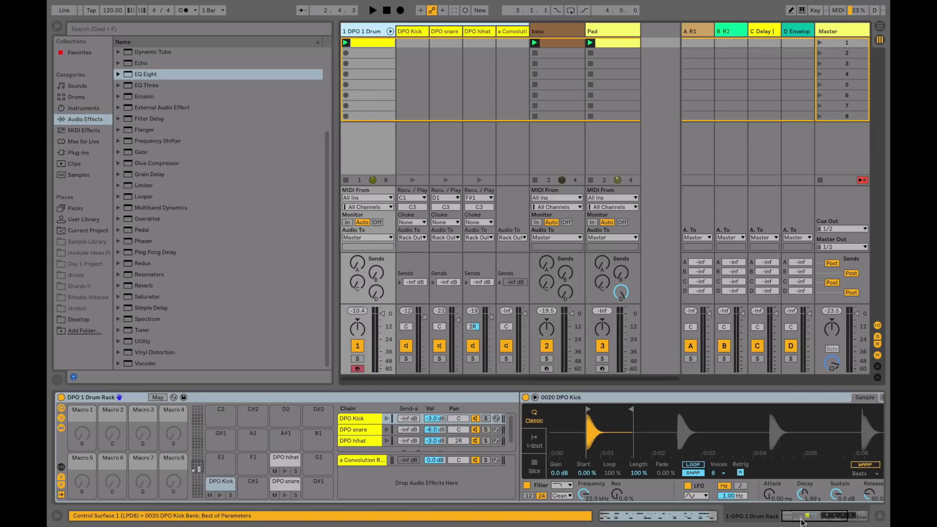
Add a Spectrum analyser after the kick's Envelope Follower
left_click_drag(802, 520, 869, 525)
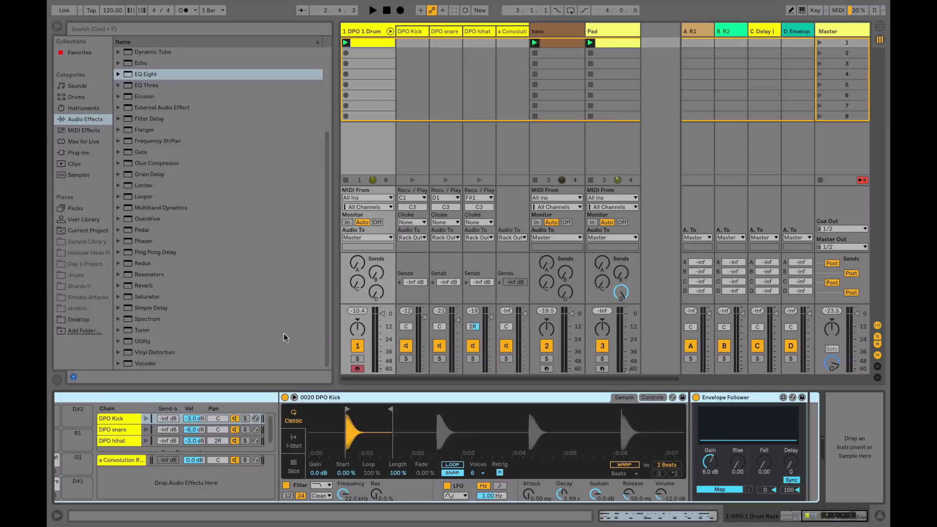
left_click_drag(142, 318, 860, 456)
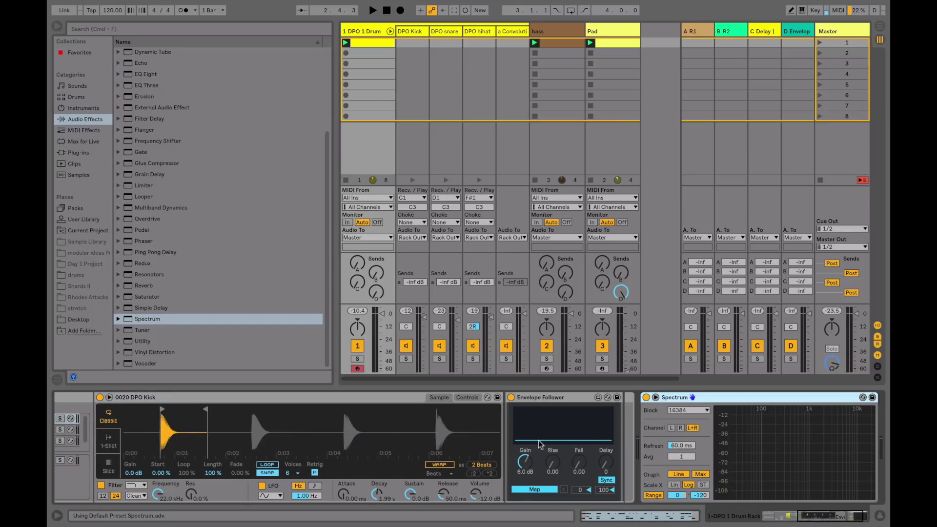
scroll(720, 500, "left", 5)
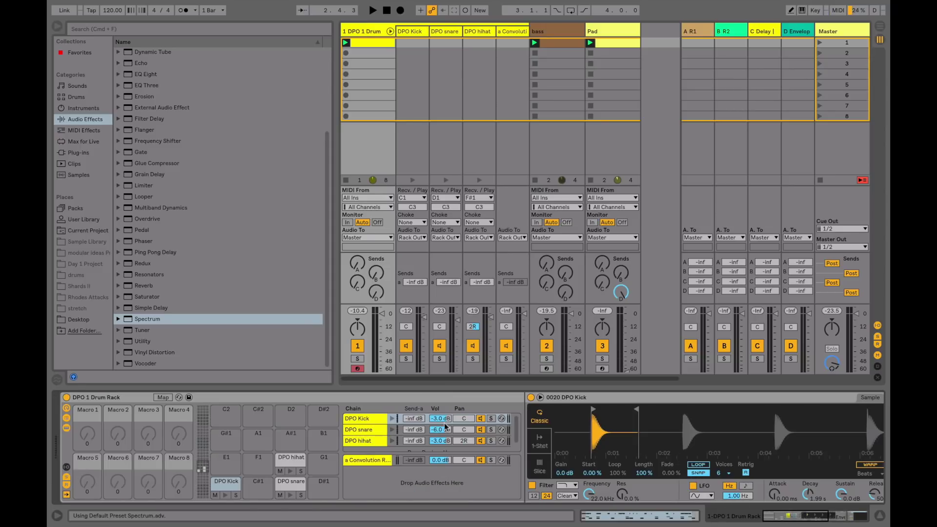
Solo the DPO Kick chain and view its enlarged spectrum during playback, peaking near 43 Hz
left_click(490, 418)
key("space")
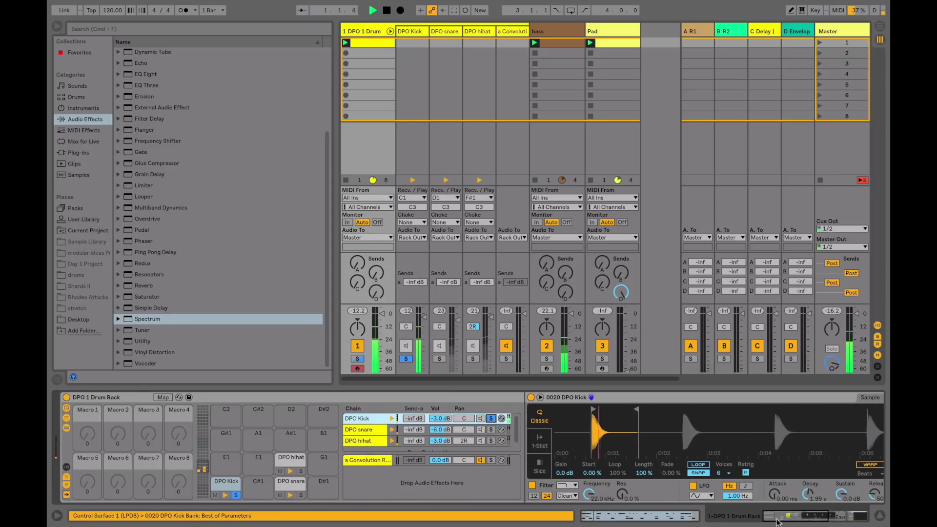
left_click(826, 518)
mouse_move(684, 441)
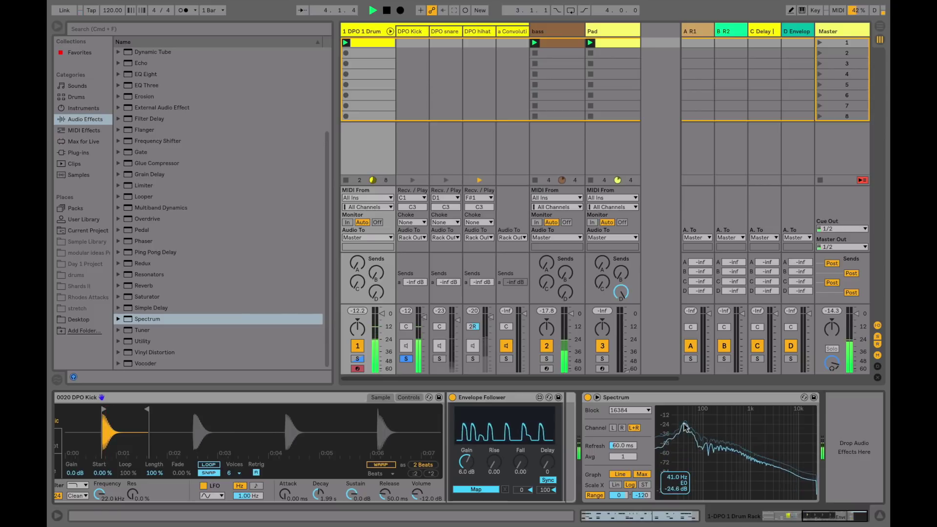
left_click(597, 398)
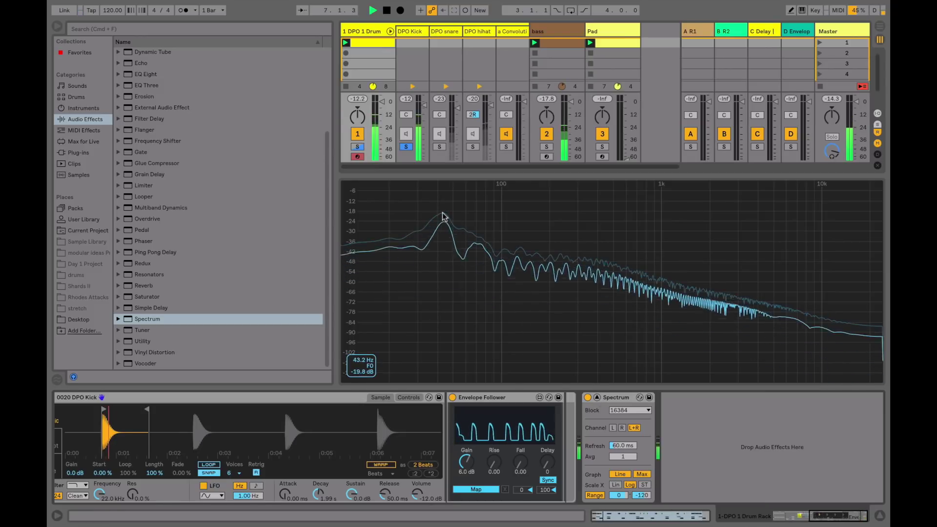
key("space")
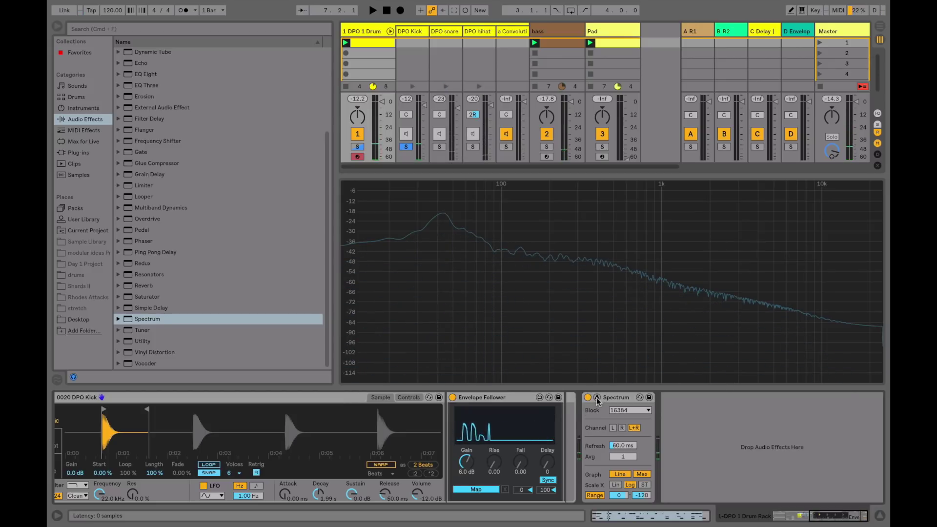
left_click(597, 398)
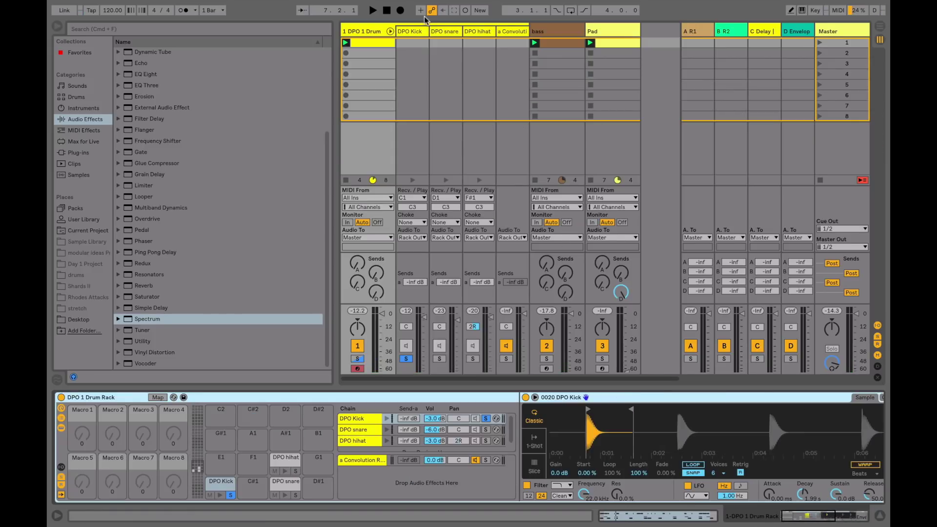
Set bass EQ Eight band 2 to 43.3 Hz, test gain cuts, then return gain to 0 dB
left_click(542, 31)
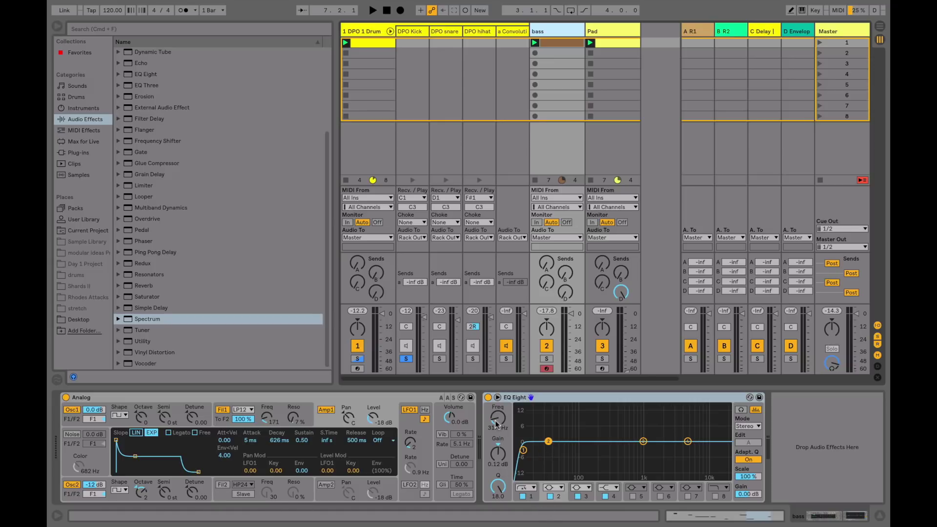
left_click_drag(497, 424, 497, 419)
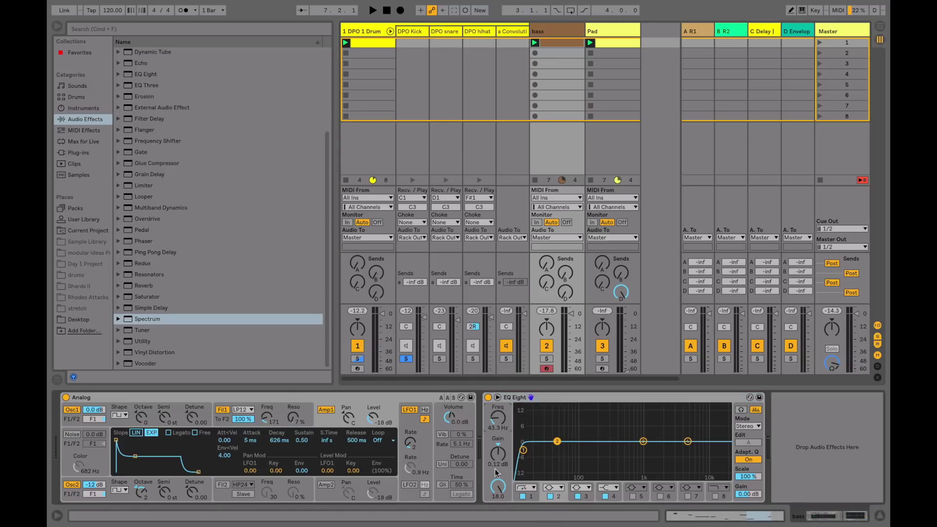
mouse_move(497, 454)
left_mouse_down()
mouse_move(497, 476)
mouse_move(498, 454)
left_mouse_up()
left_click_drag(498, 454, 498, 454)
Map the kick's Envelope Follower to bass EQ band 2 gain and audition the -15 dB ducking
left_click(405, 31)
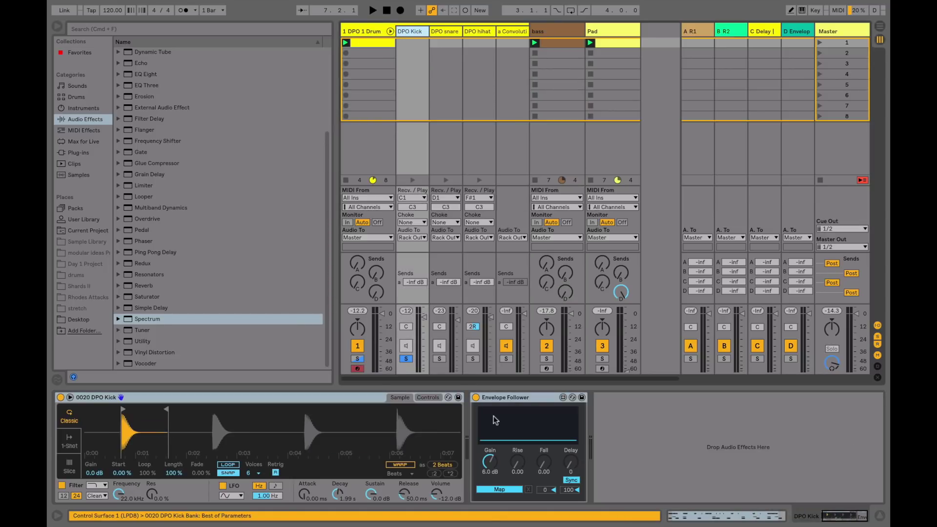
left_click(499, 490)
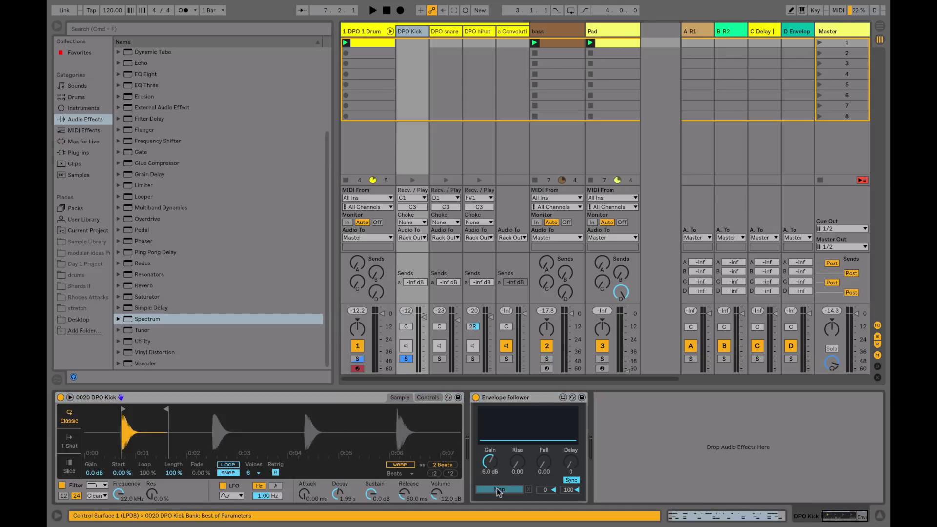
left_click(547, 33)
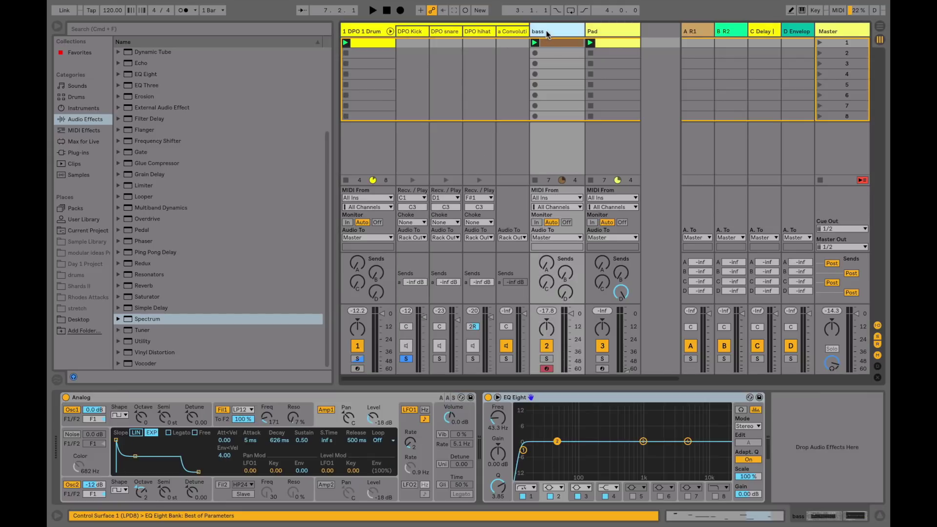
left_click(498, 453)
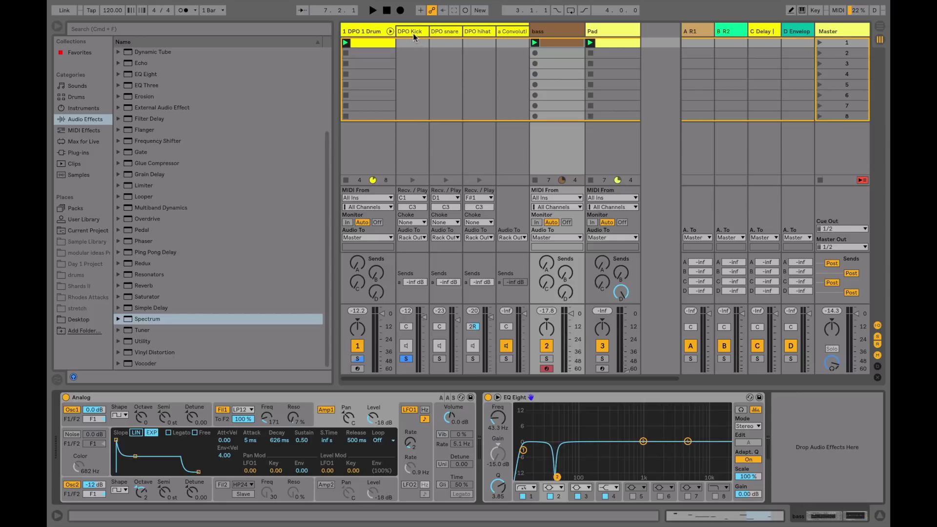
key("space")
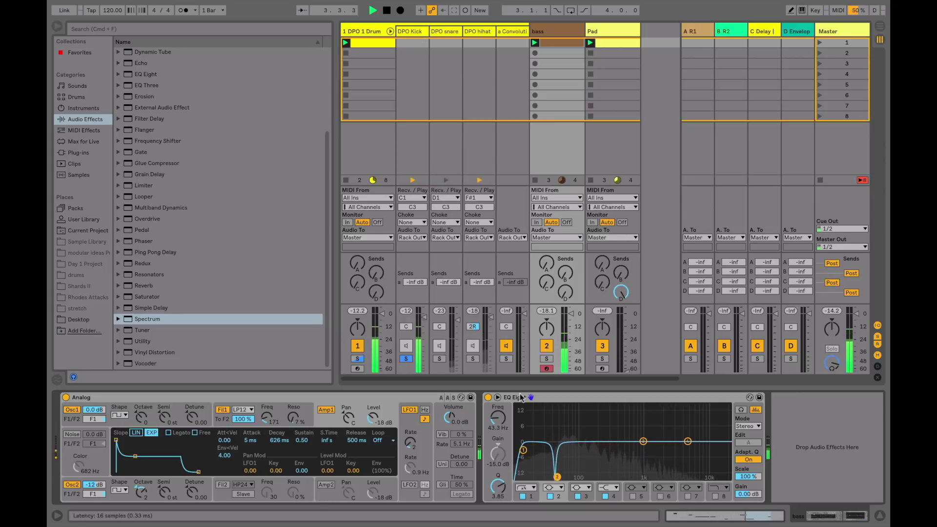
left_click(497, 462)
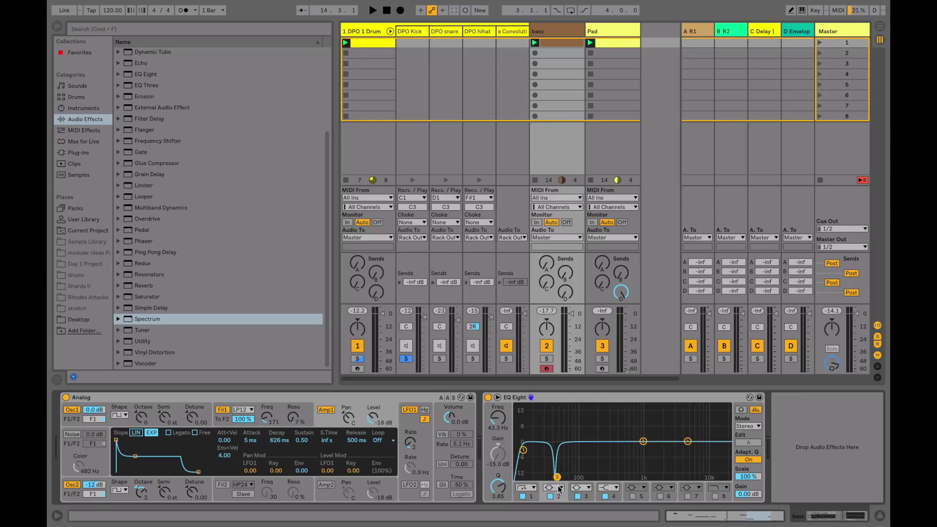
left_click(415, 34)
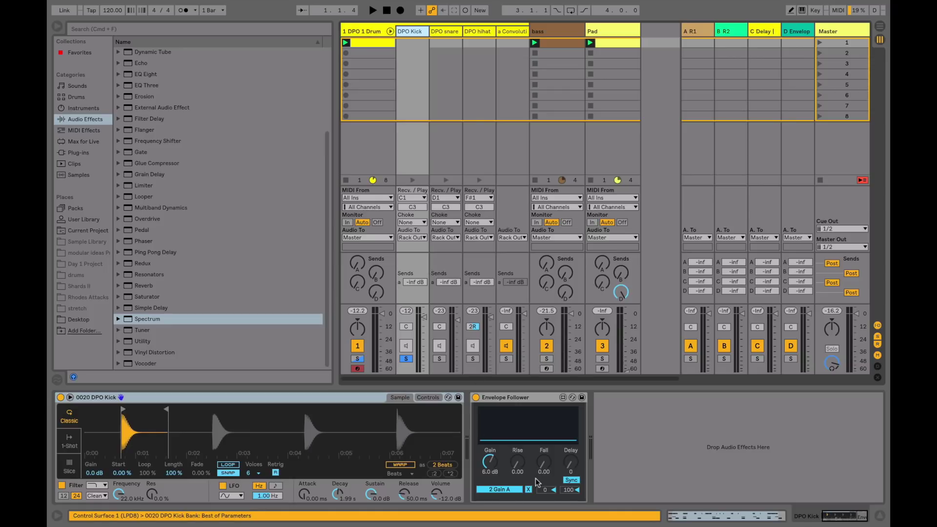
Set the kick follower's mapping Min to 100 and Max to 94, then audition the bass EQ
left_click(546, 491)
left_click_drag(569, 492, 569, 495)
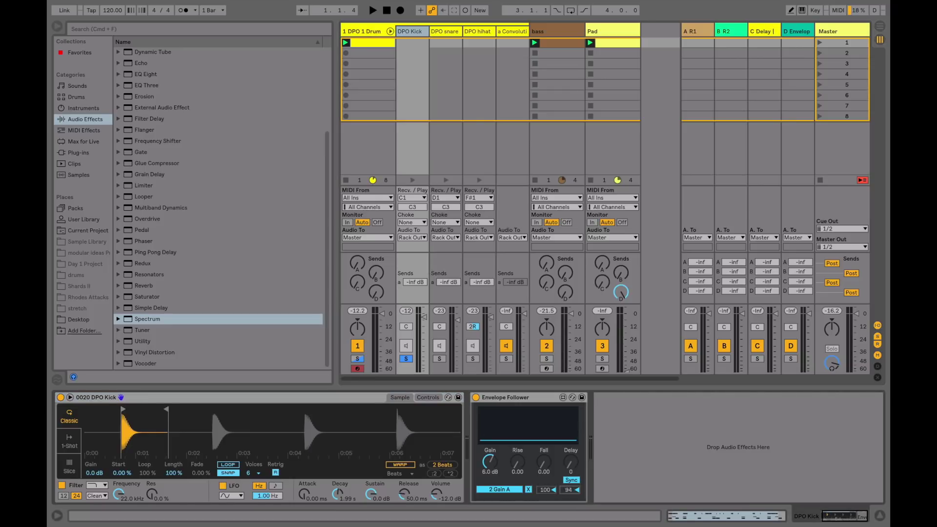
left_click(557, 30)
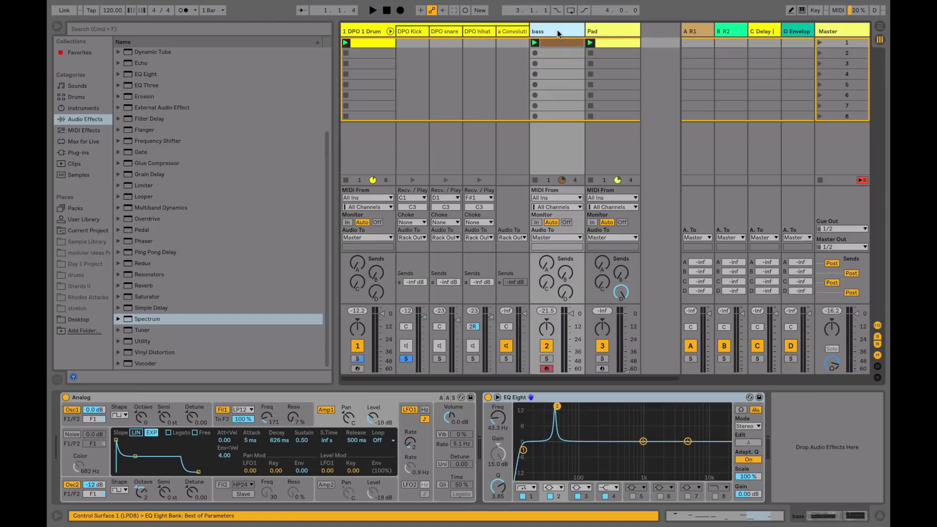
key("space")
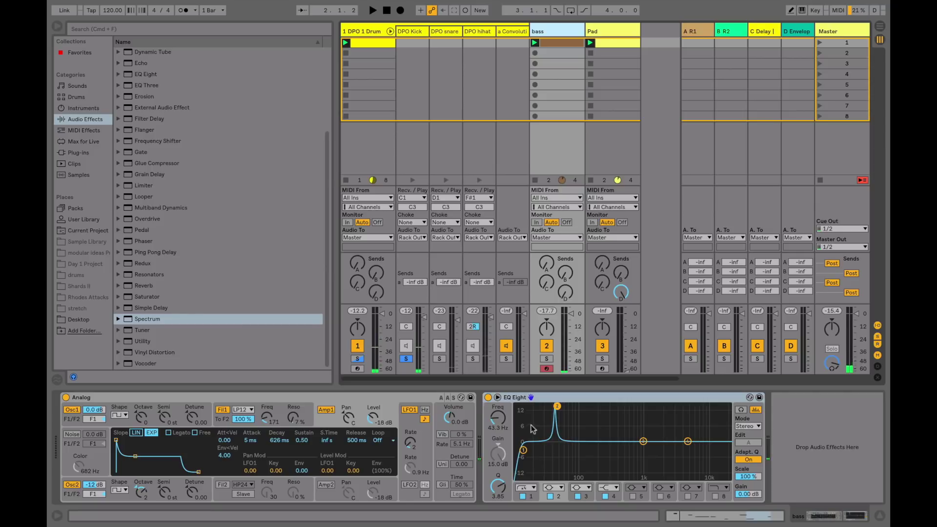
left_click(508, 402)
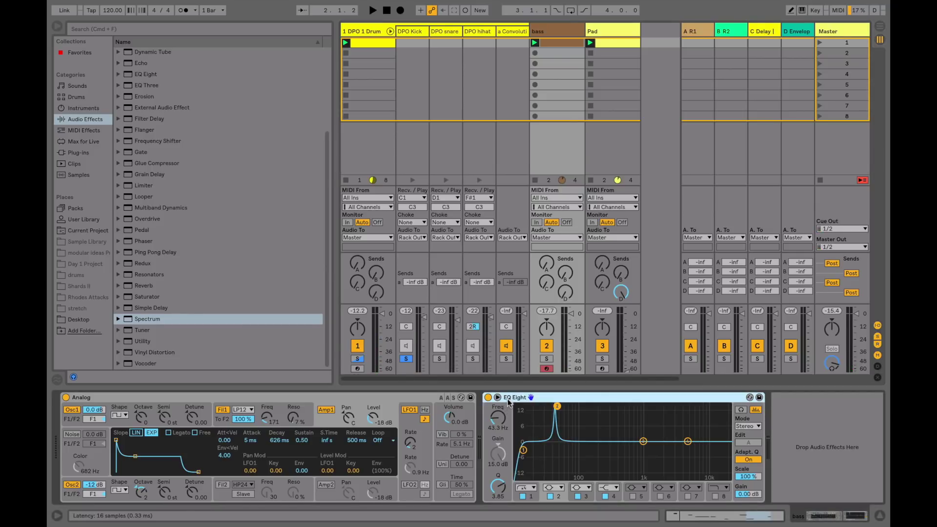
Group the bass EQ Eight into an Audio Effect Rack and reveal its macros
right_click(508, 401)
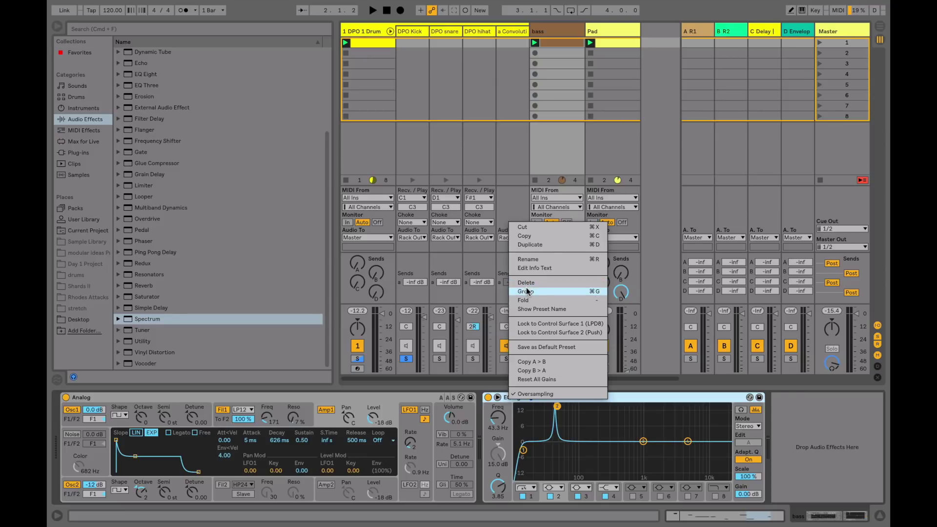
left_click(527, 291)
left_click(487, 407)
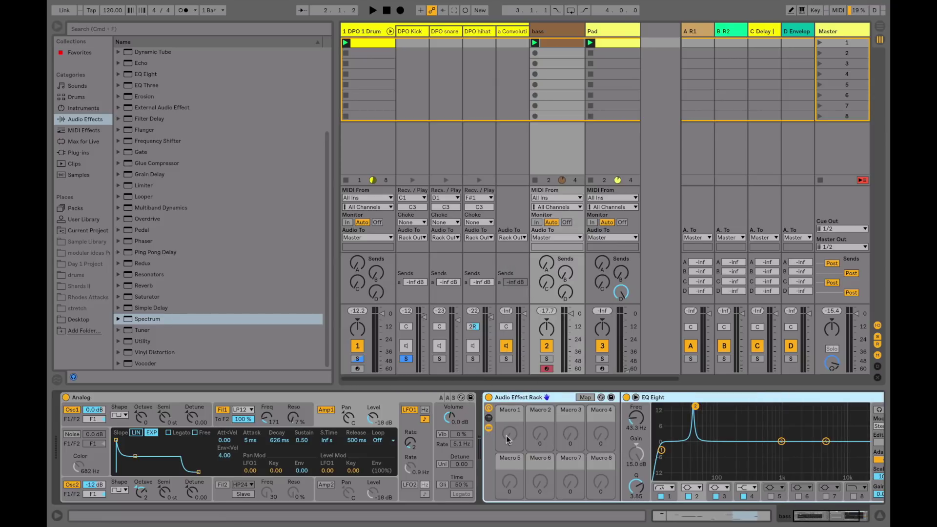
Clear the kick Envelope Follower's existing mapping
left_click(404, 31)
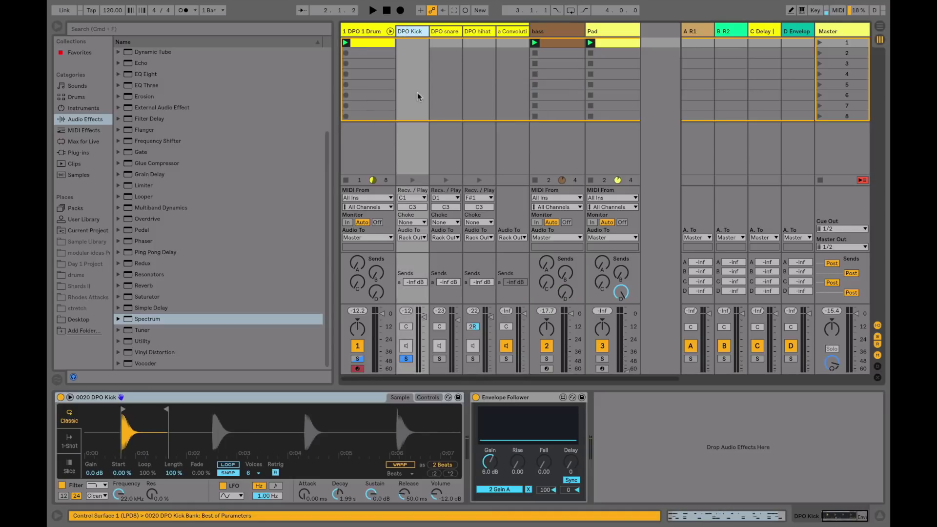
left_click(529, 489)
left_click(510, 489)
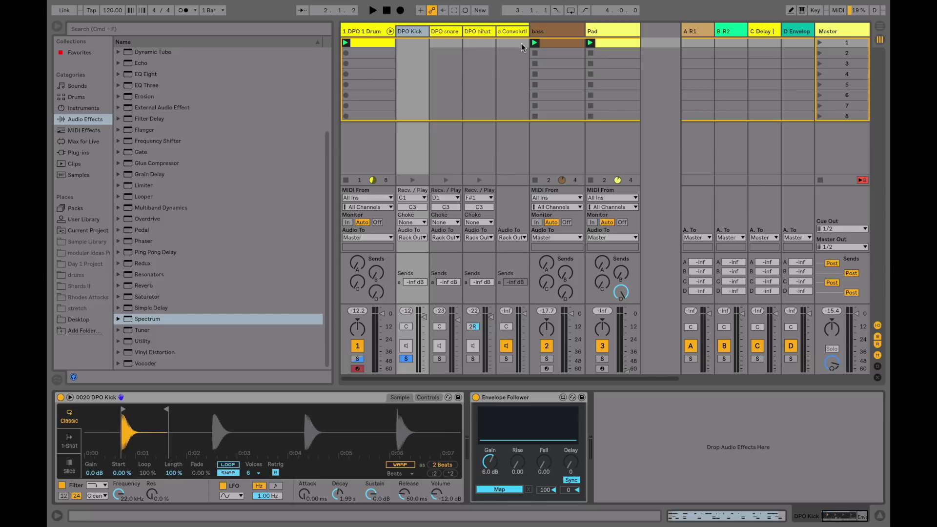
Assign the bass EQ band gain to the rack's first macro, 2 Gain A, at 15.0 dB
left_click(543, 33)
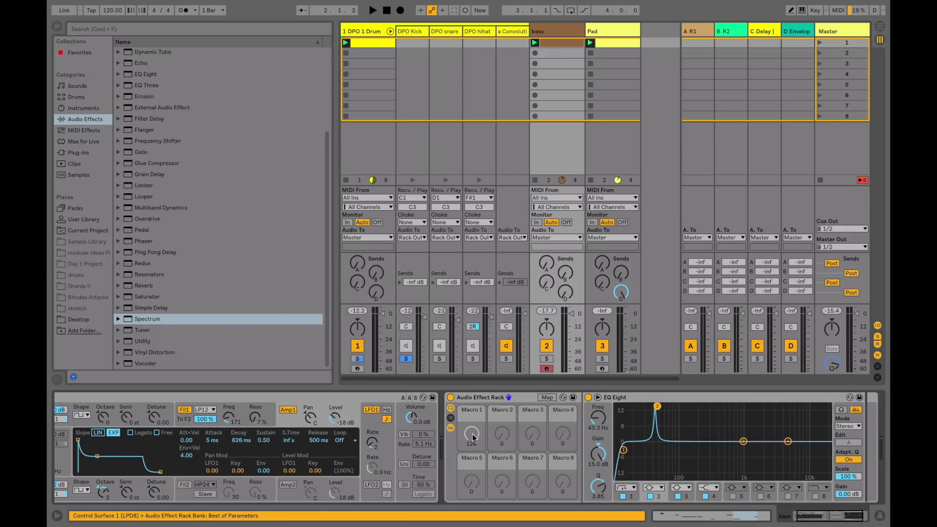
left_click_drag(600, 456, 600, 485)
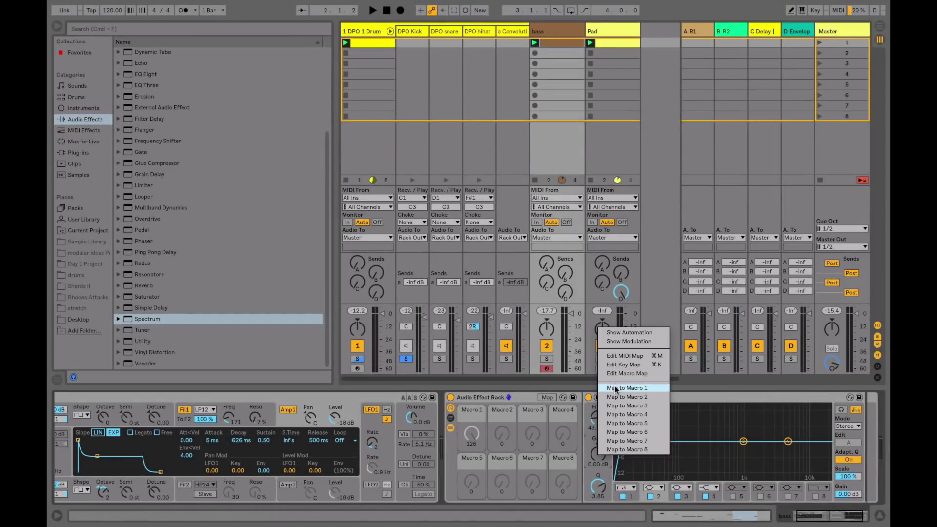
left_click(616, 389)
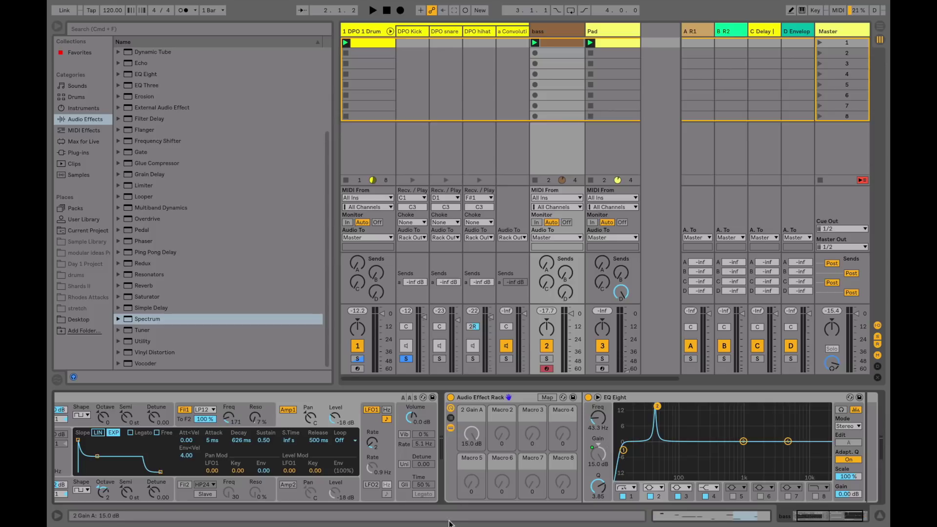
In Macro Mappings give 2 Gain A a Min of -15 dB and Max of 0 dB, then play the set
left_click(546, 398)
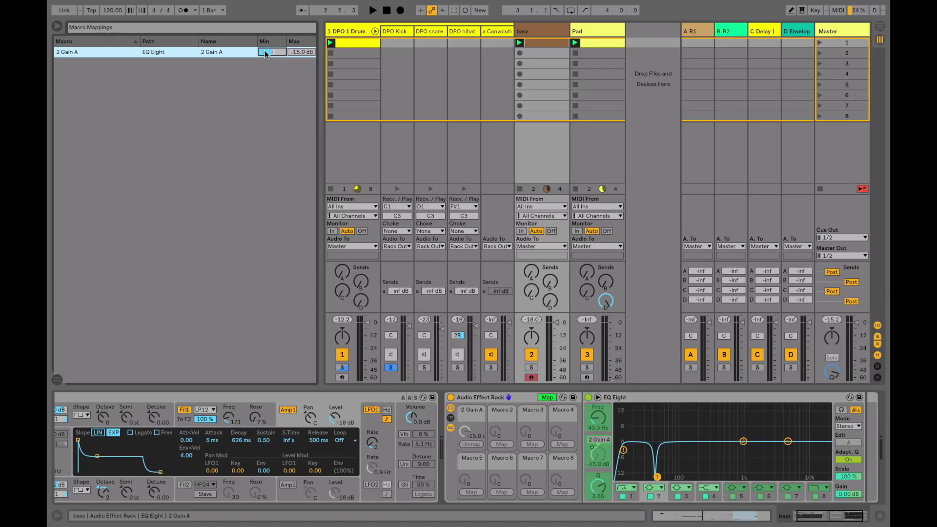
left_click(296, 52)
type("0")
key("Return")
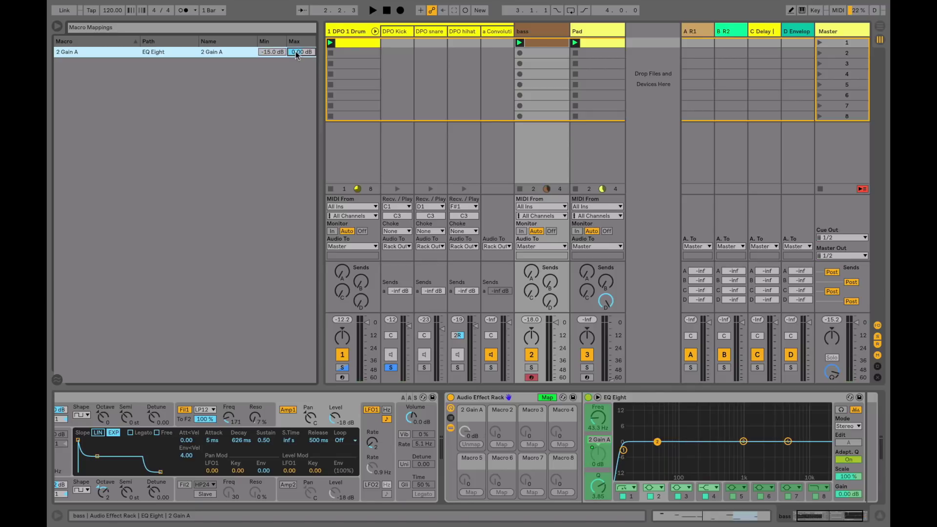
left_click(546, 397)
key("space")
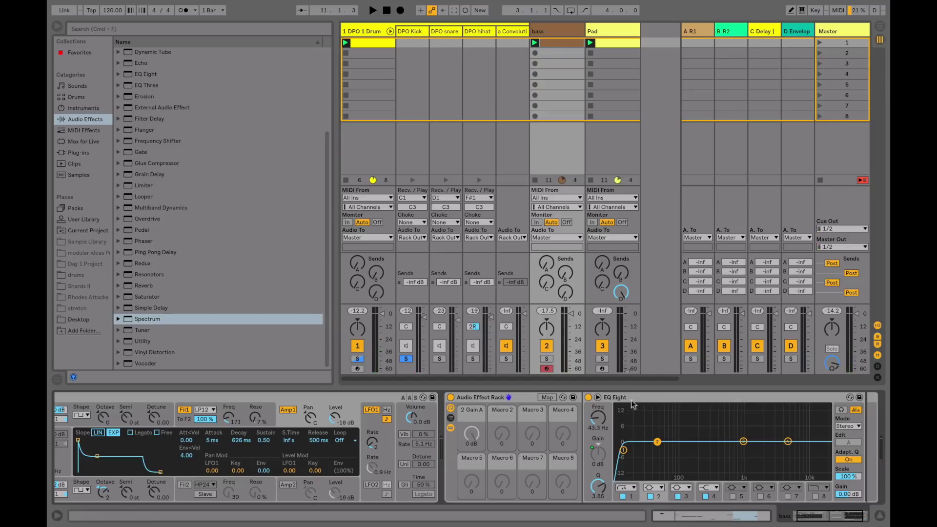
Raise the DPO Kick Envelope Follower's gain during playback so the bass EQ gain dips to -9 dB
key("space")
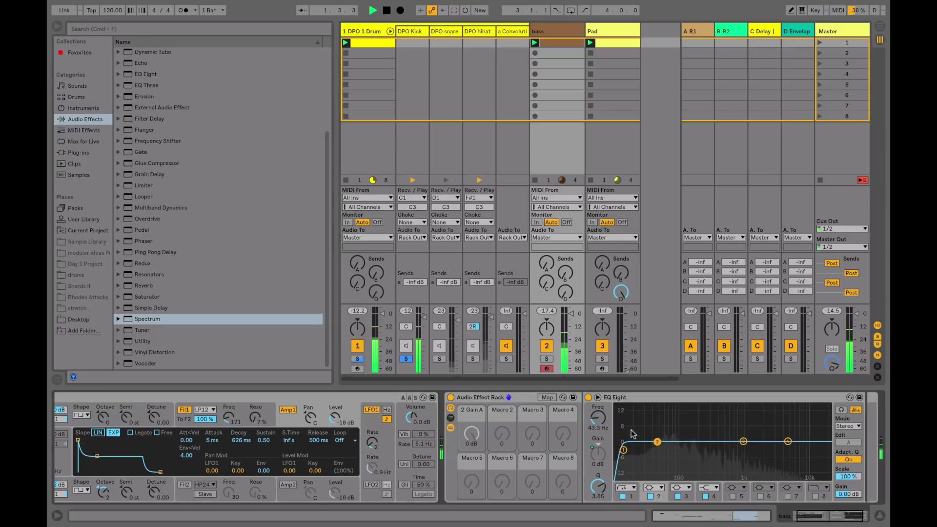
left_click(410, 31)
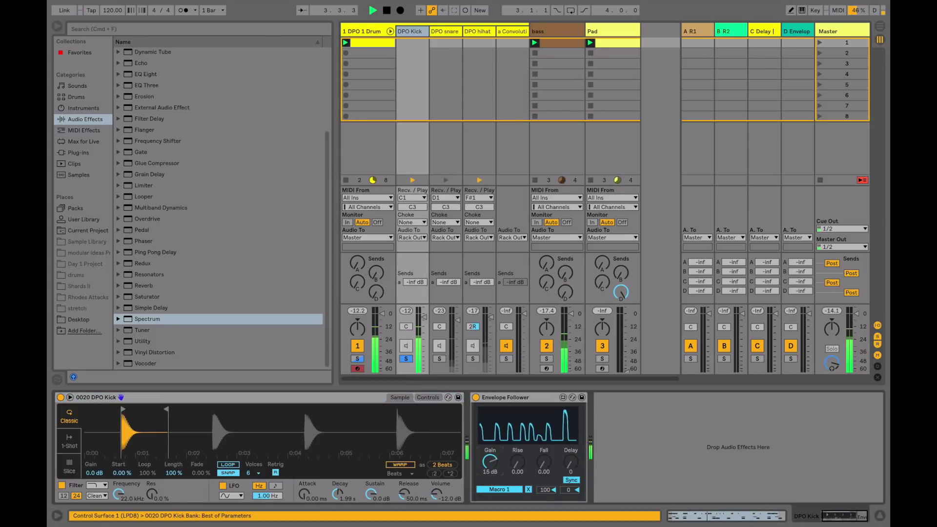
left_click_drag(489, 461, 489, 445)
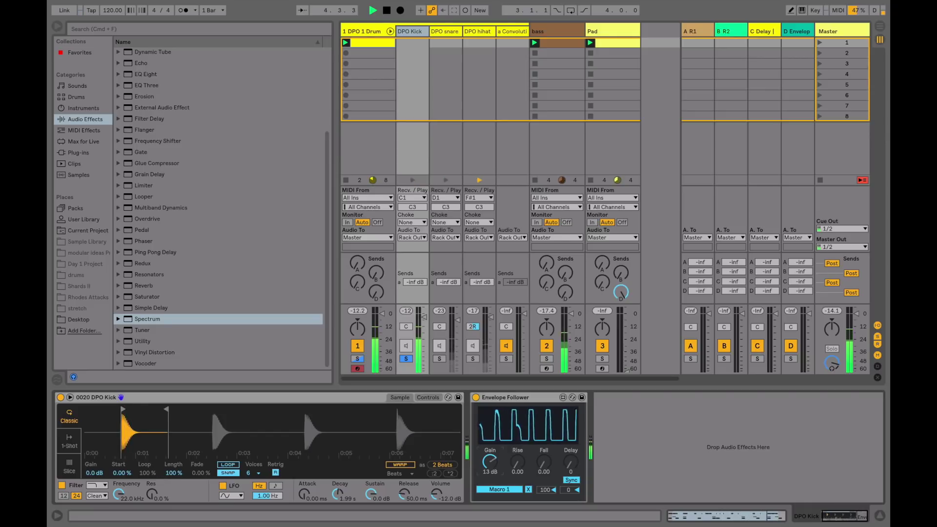
left_click(542, 32)
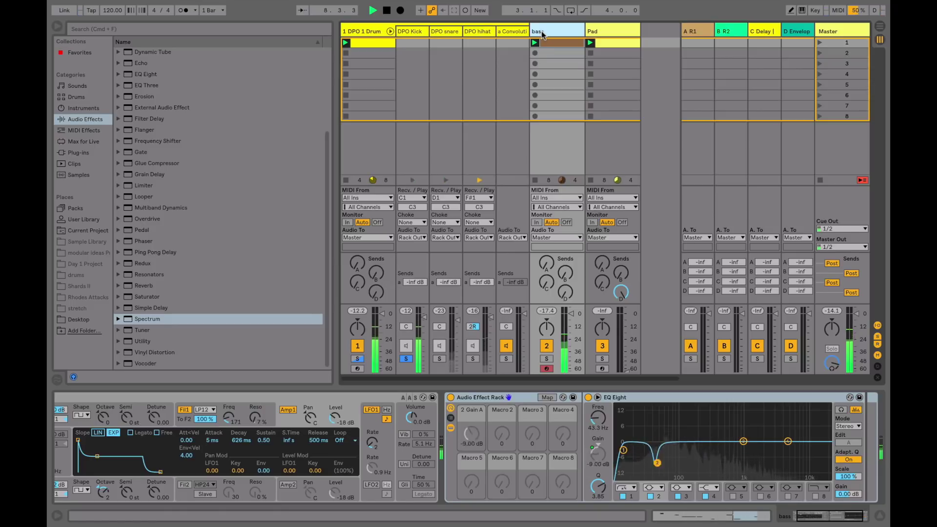
key("space")
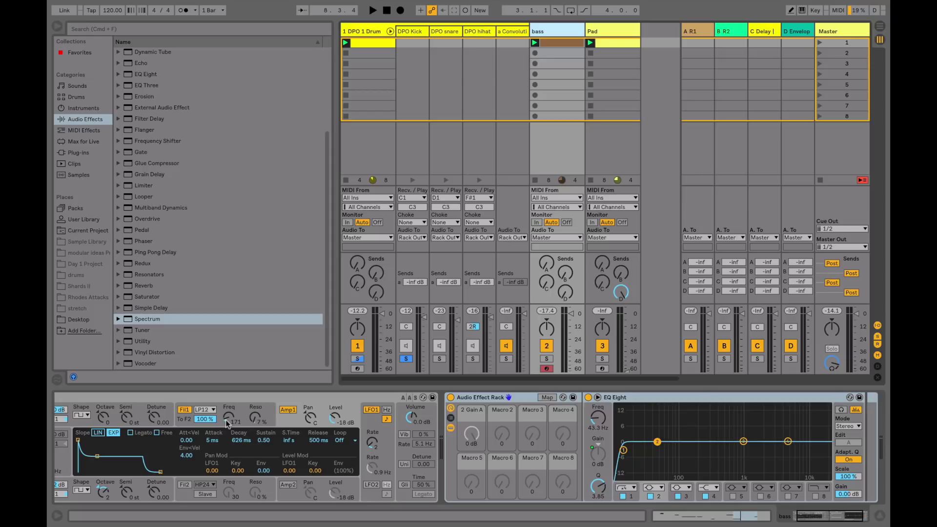
key("space")
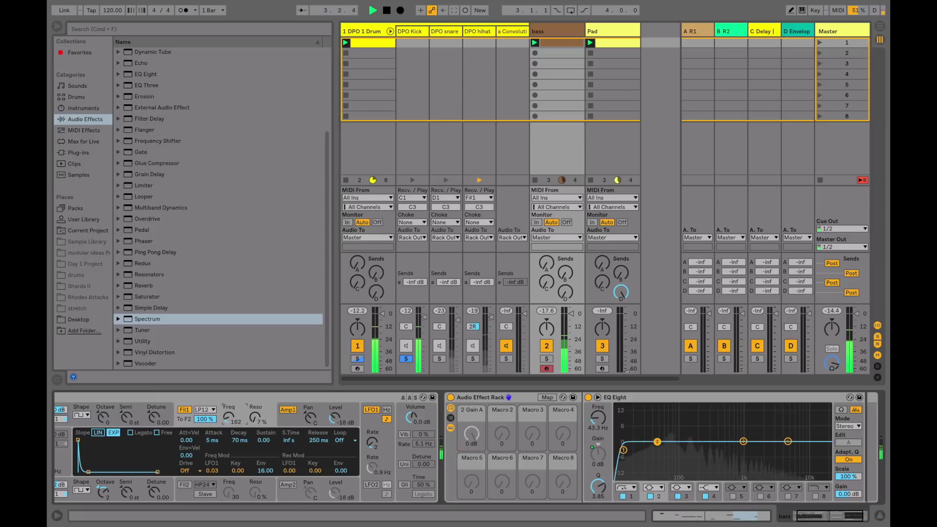
key("space")
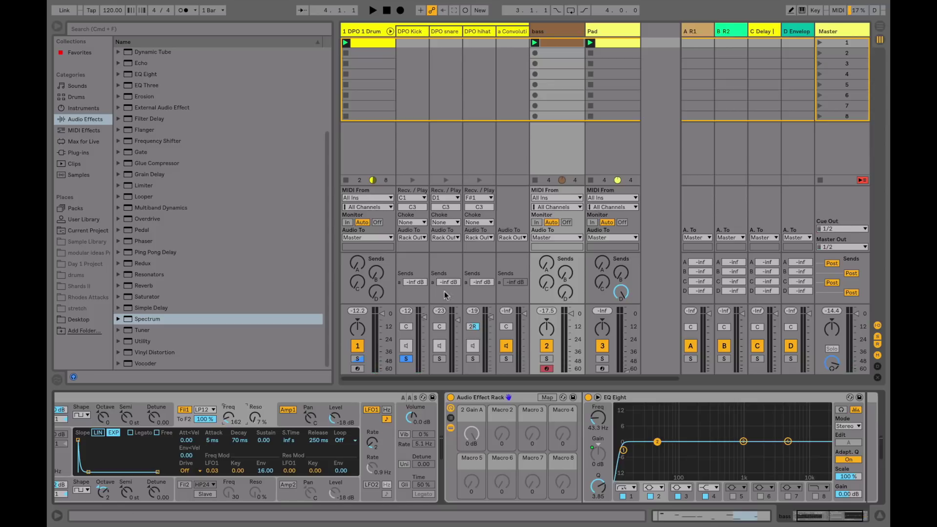
left_click(483, 33)
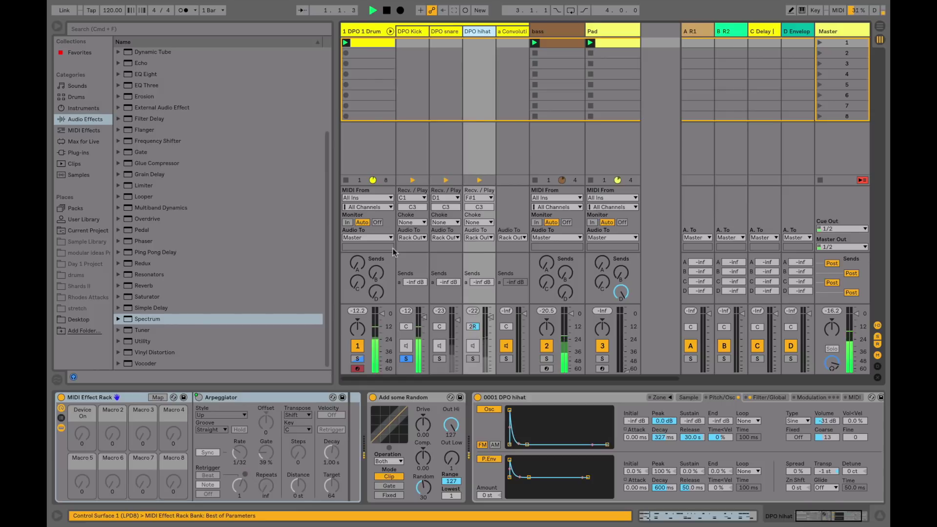
In the DPO 1 Drum Rack, unsolo the DPO Kick chain and solo the DPO hihat chain
left_click(367, 32)
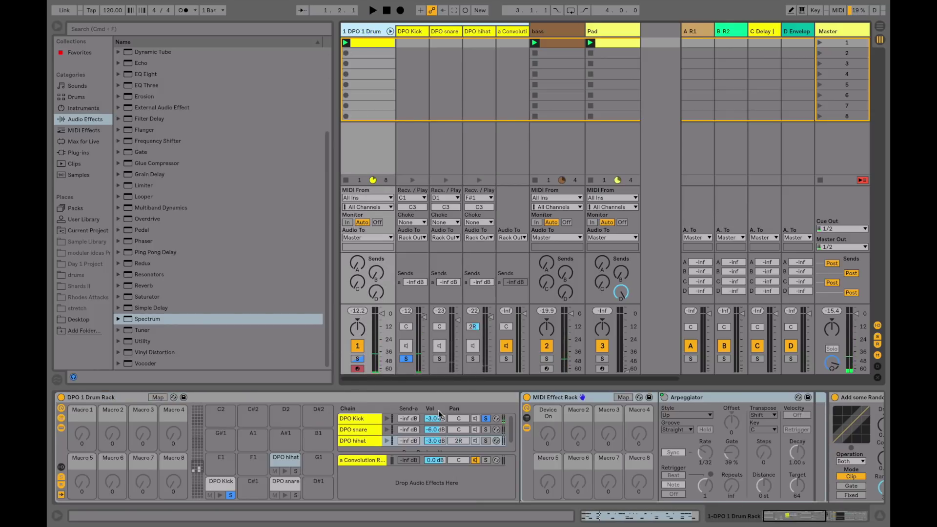
left_click(488, 417)
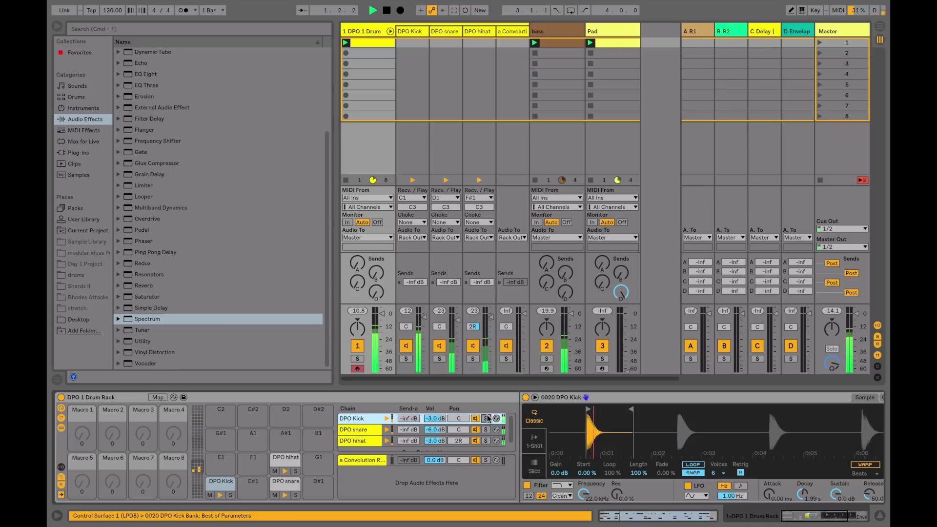
left_click(485, 440)
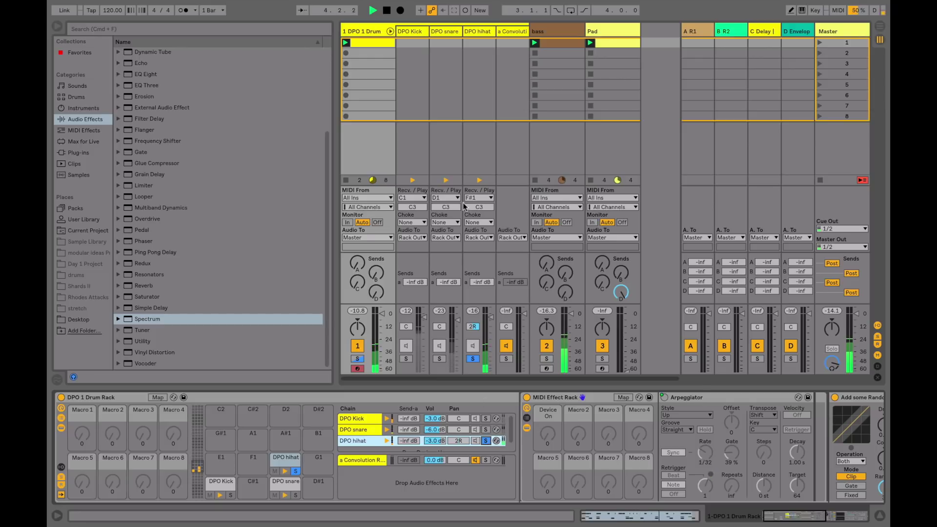
left_click(480, 52)
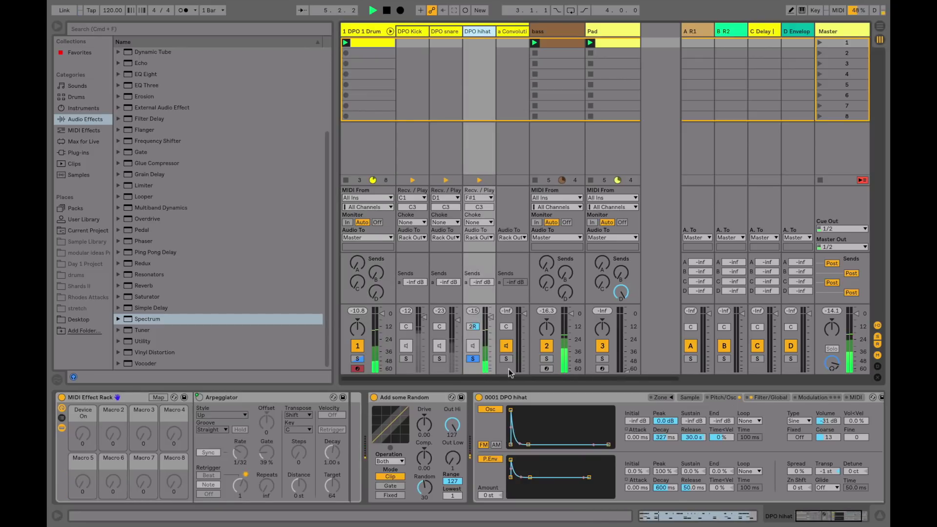
Add Envelope Follower.amxd from Max for Live Essentials to the hihat chain's end at 23 dB gain
left_click(829, 519)
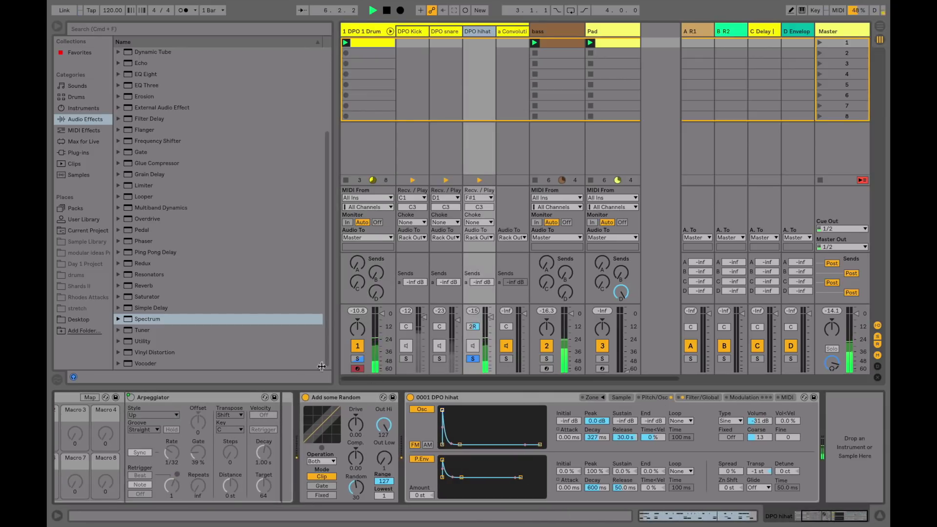
left_click(73, 209)
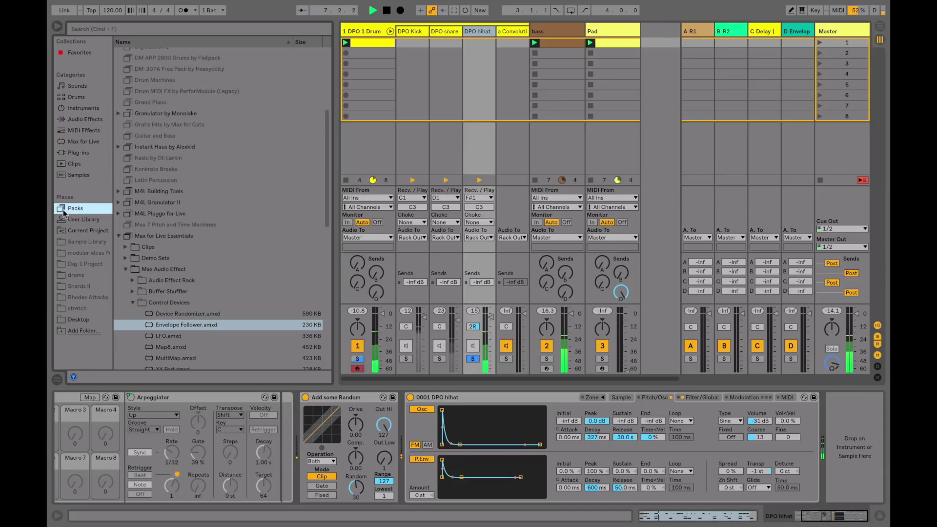
mouse_move(169, 324)
left_mouse_down()
mouse_move(432, 366)
mouse_move(716, 430)
left_mouse_up()
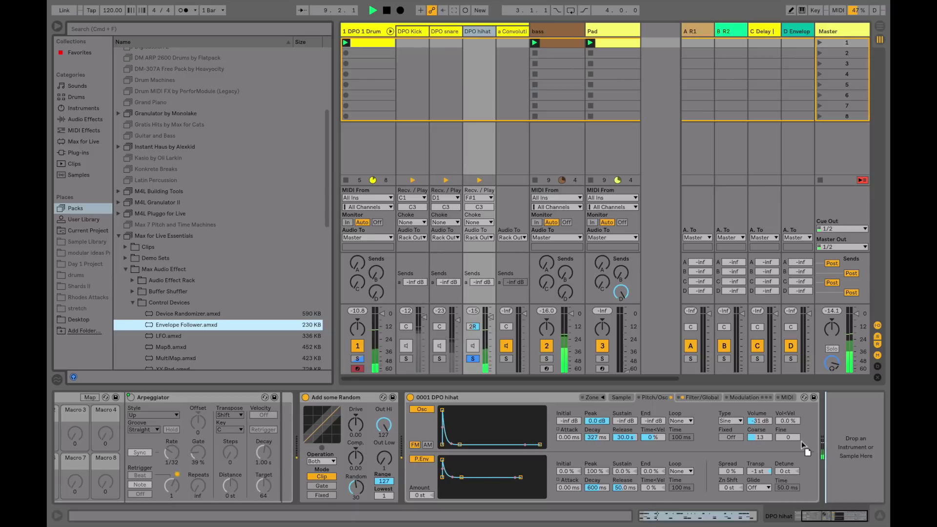
left_click_drag(824, 445, 823, 443)
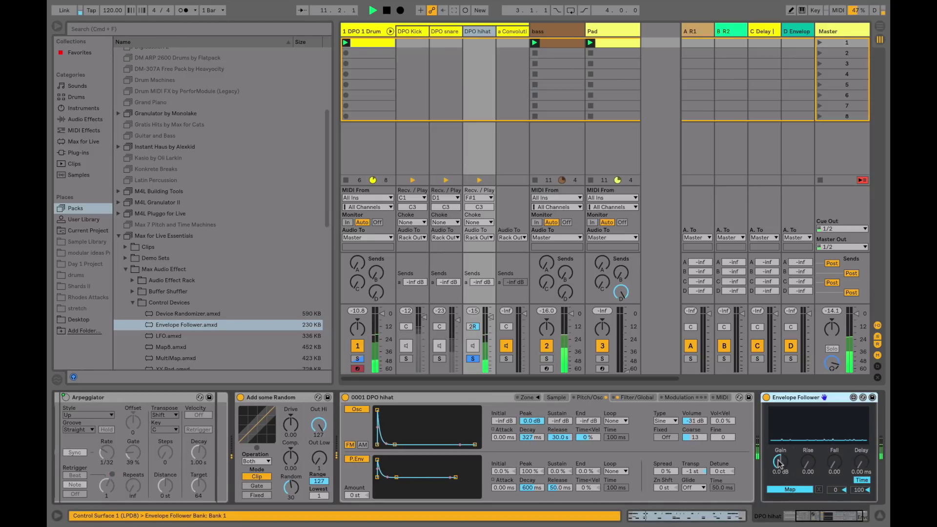
mouse_move(779, 463)
left_mouse_down()
mouse_move(779, 452)
mouse_move(780, 460)
left_mouse_up()
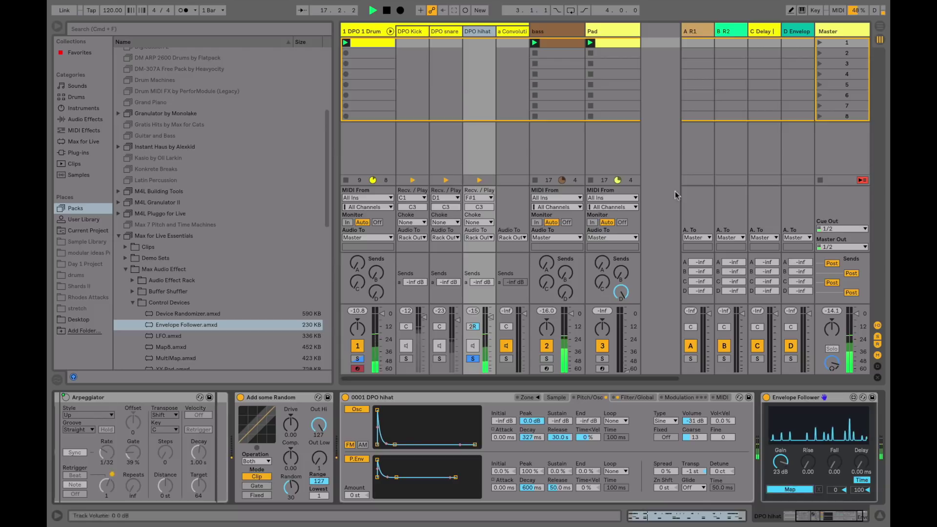
left_click(552, 31)
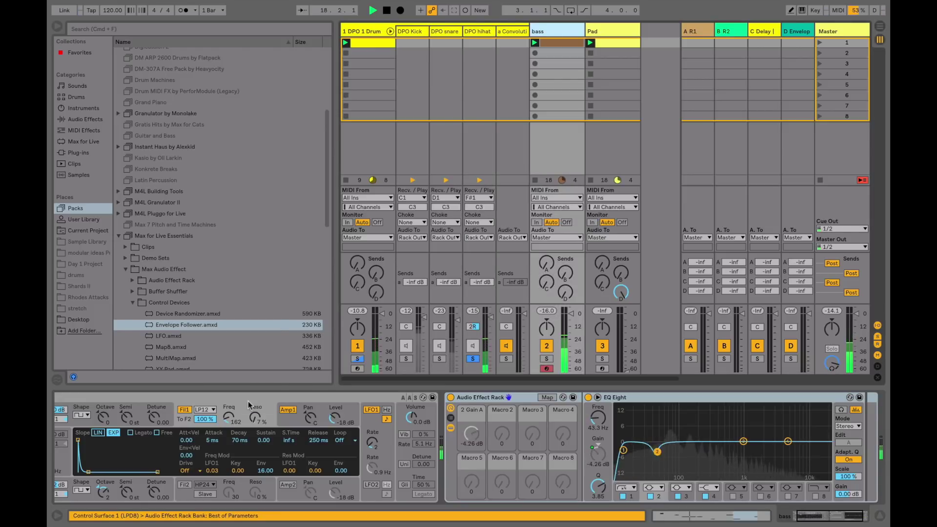
Drag the bass synth's Filter 1 Freq down to 30, then go back to the hihat's Envelope Follower
left_click(229, 419)
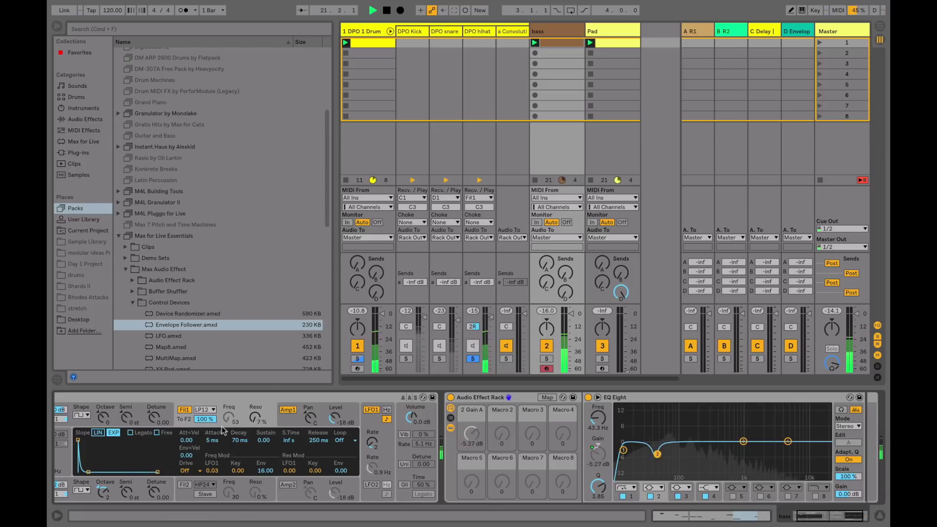
left_click_drag(228, 421, 230, 426)
left_click(479, 31)
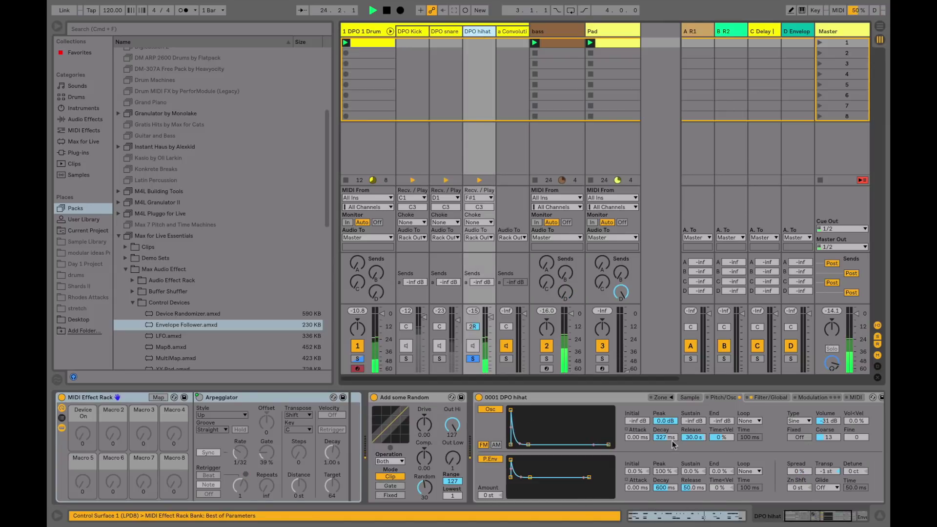
key("Return")
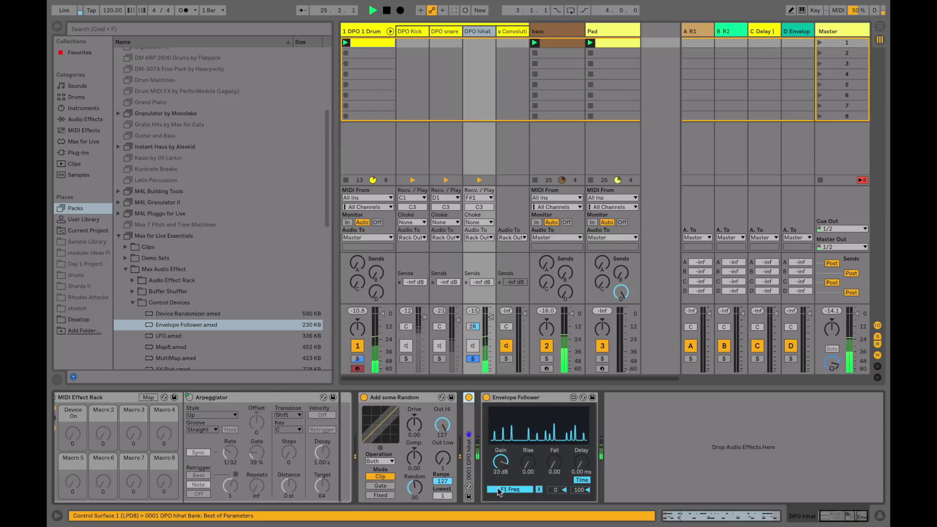
Set the hihat follower to 20 dB gain, Fall 0.14, and an F1 Freq range of 11 to 88
left_click_drag(504, 466, 528, 459)
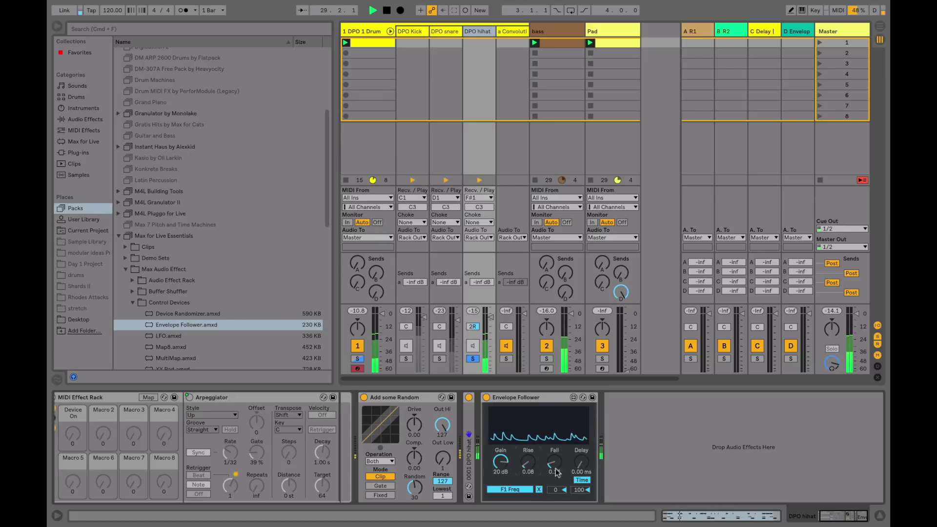
left_click_drag(583, 491, 556, 483)
left_click_drag(558, 490, 557, 487)
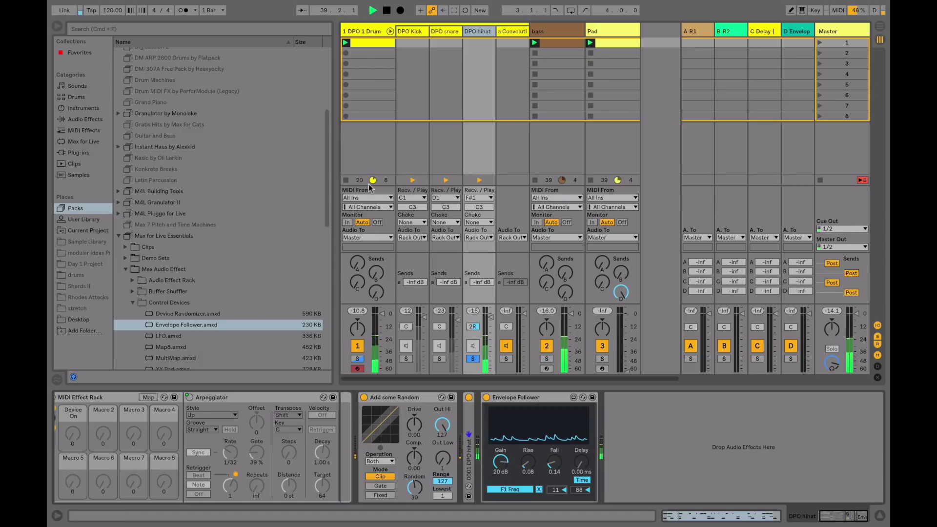
left_click(375, 31)
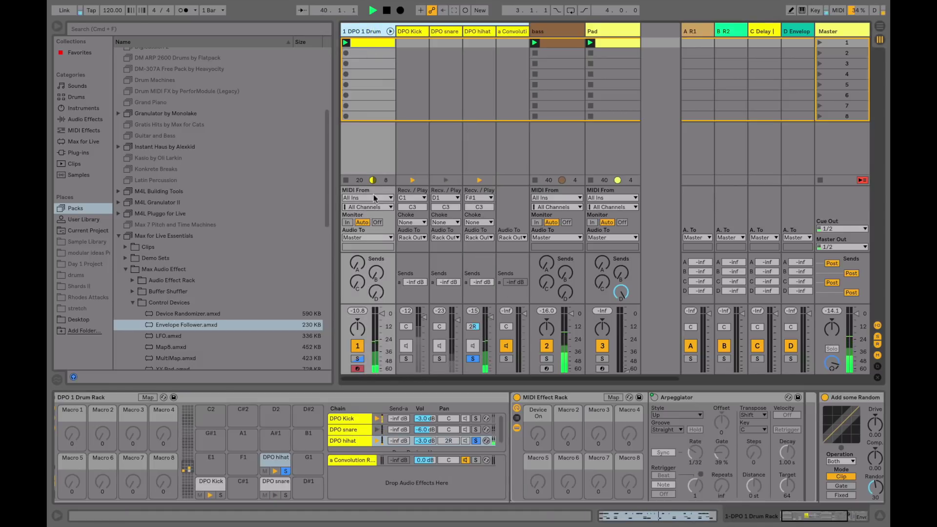
Unsolo the hihat chain in the drum rack and check the bass synth's devices
left_click(477, 441)
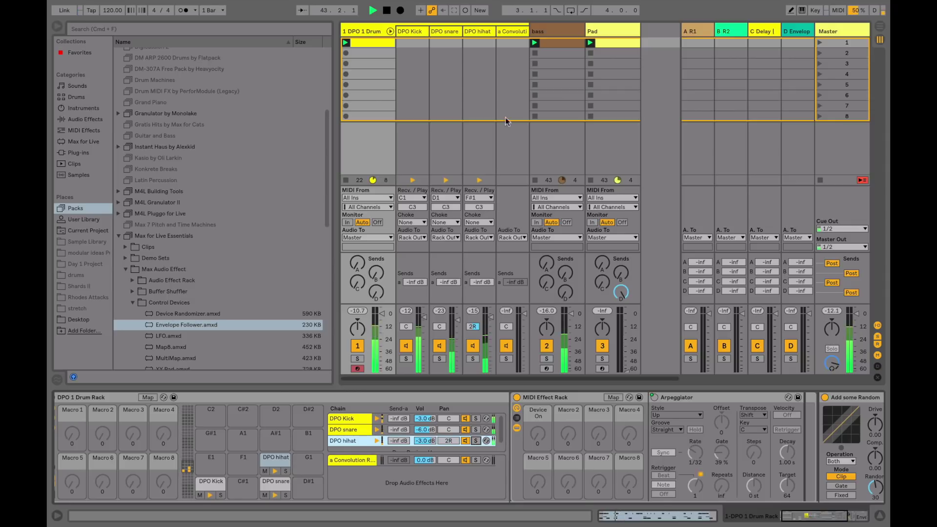
left_click(538, 34)
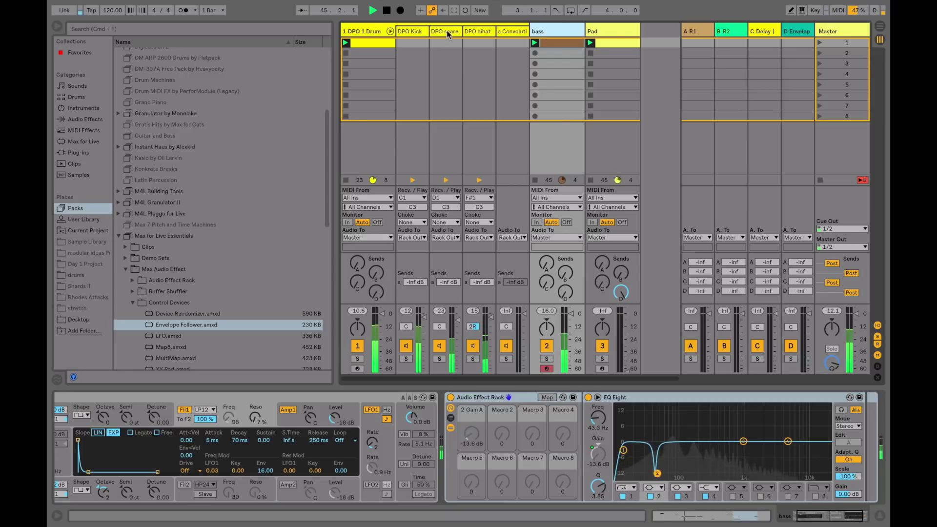
left_click(484, 33)
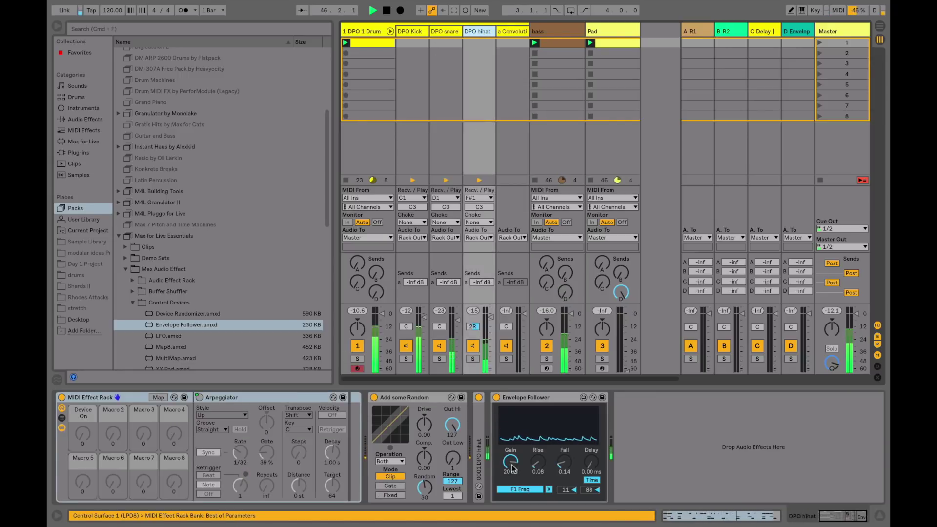
Raise the hihat follower's range top to 100 and its Fall to 0.18, then stop playback
left_click_drag(587, 491, 587, 468)
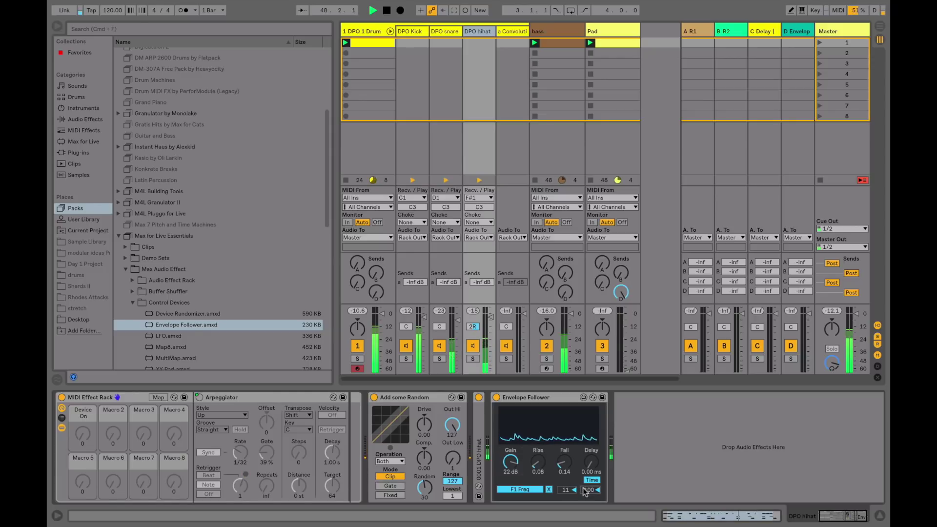
left_click_drag(563, 468, 563, 467)
key("space")
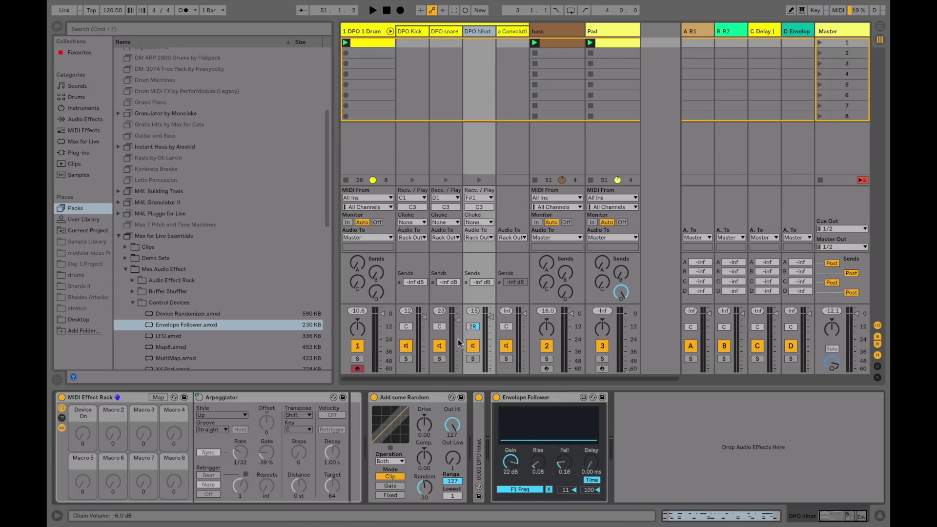
left_click(603, 34)
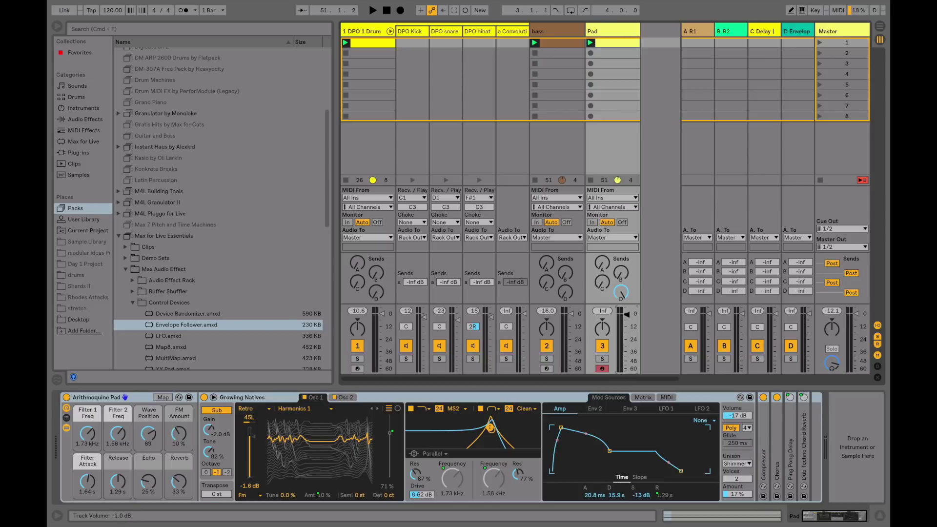
Audition the Arithmoquine Pad and bring the Pad track volume down to about -37 dB
key("space")
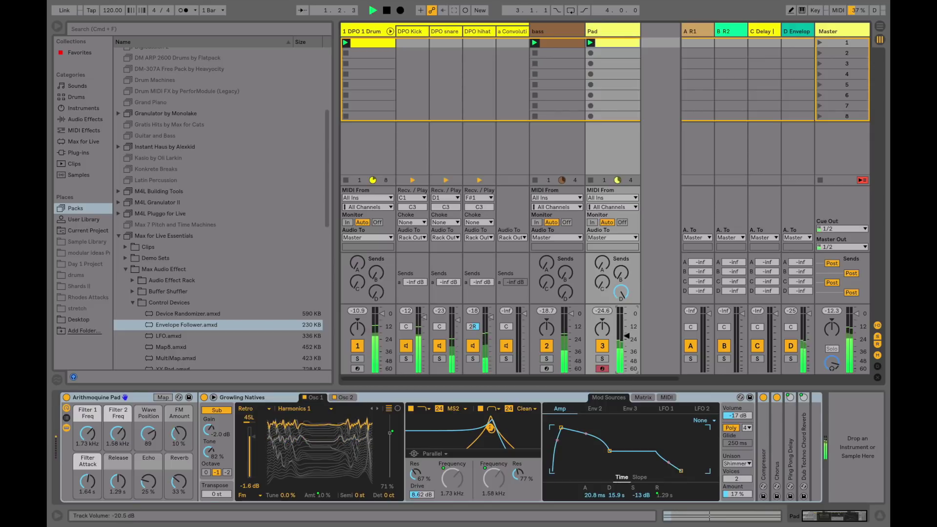
left_click_drag(626, 352, 626, 352)
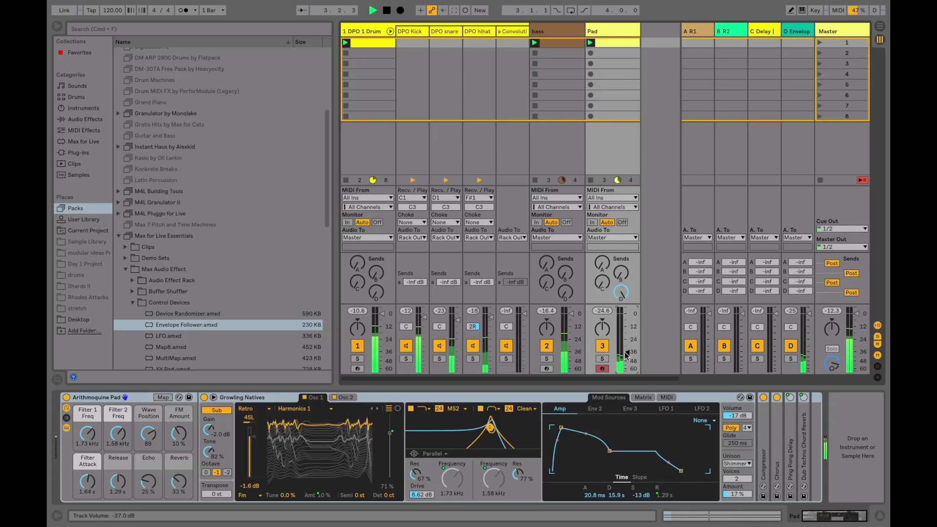
key("space")
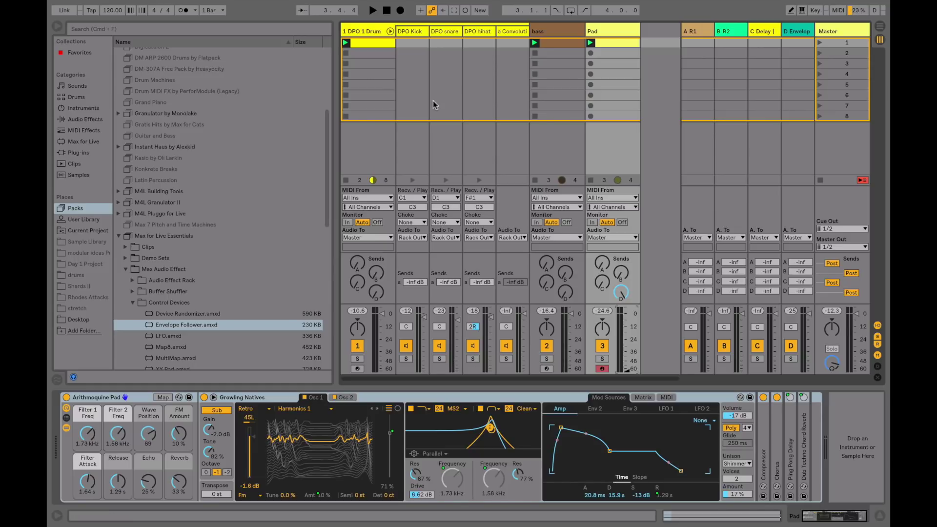
left_click(446, 32)
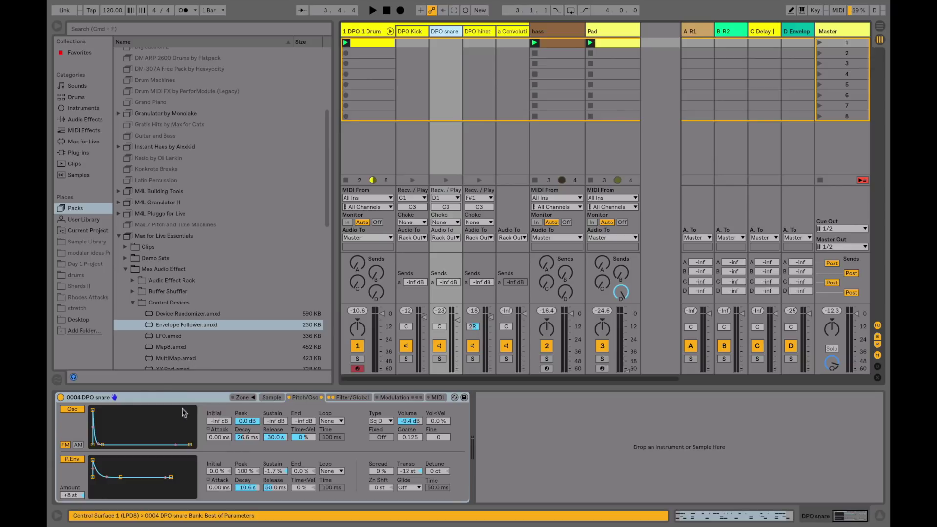
Add an Envelope Follower after the DPO snare at 13 dB gain, mapped to the Pad track volume
left_click_drag(142, 325, 498, 446)
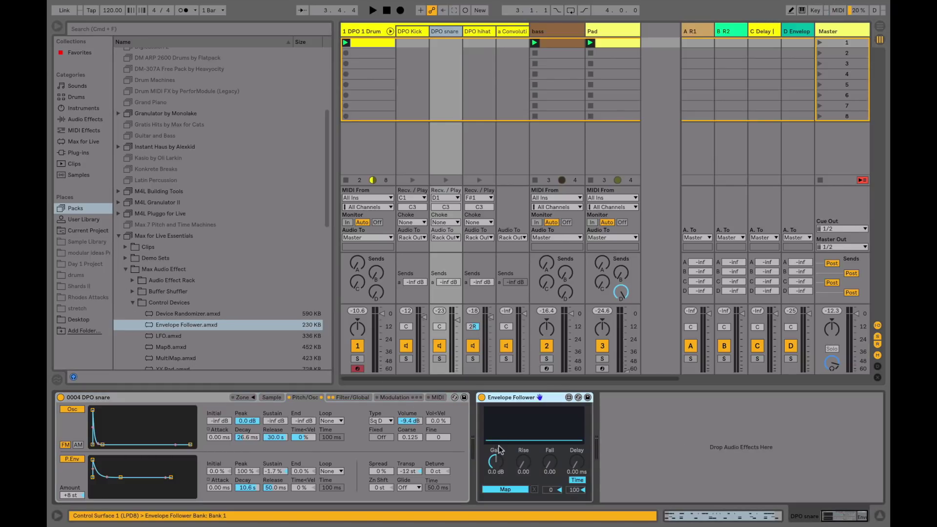
key("space")
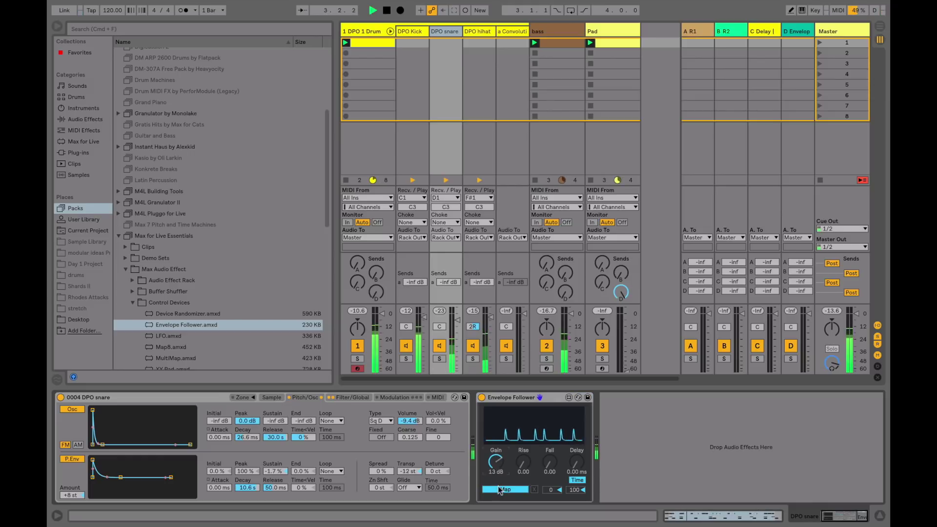
key("space")
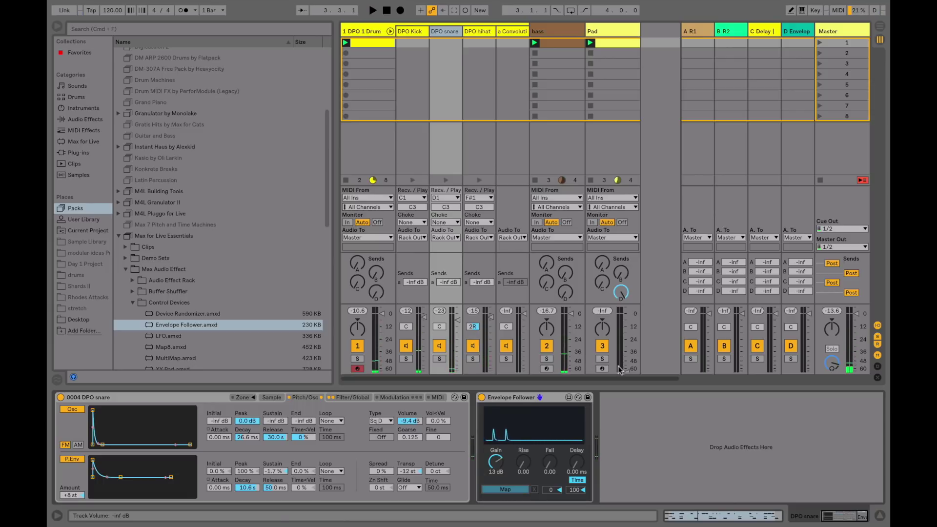
left_click(626, 370)
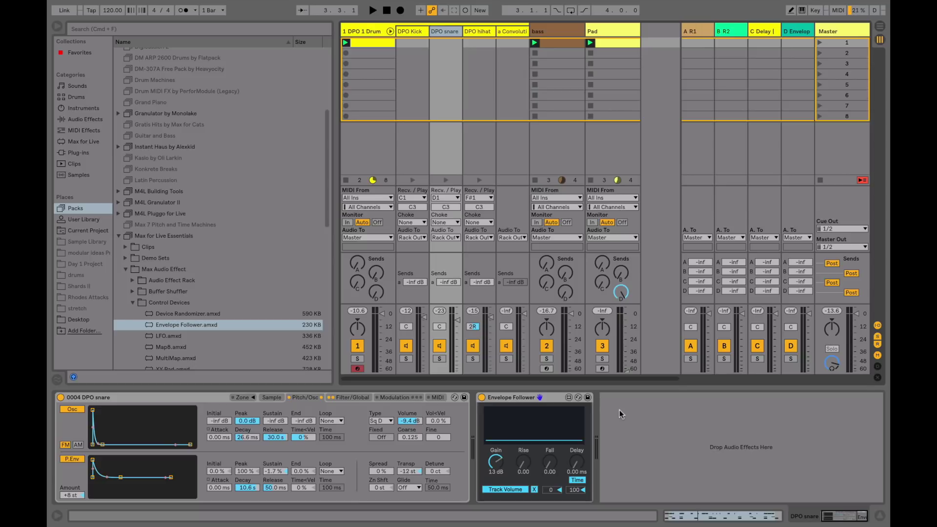
key("space")
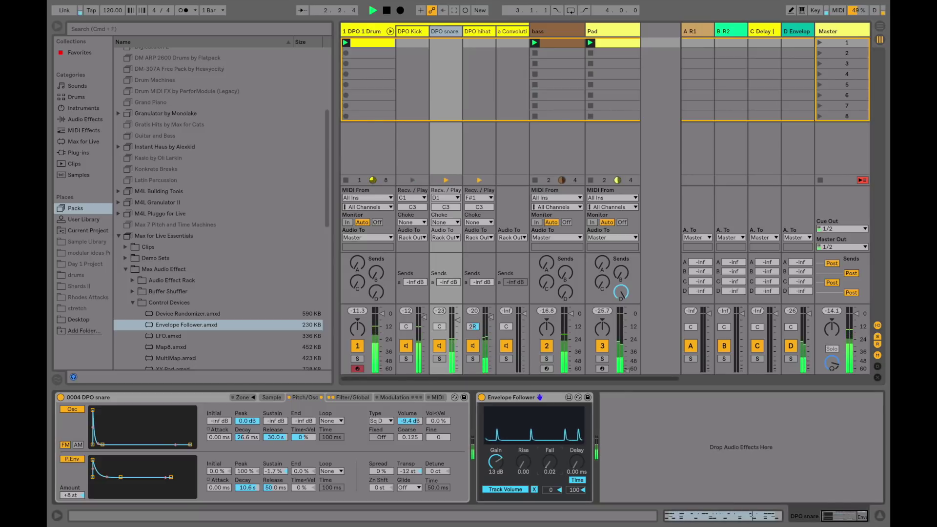
Set the snare Envelope Follower's Fall to about 0.06 and stop playback
mouse_move(550, 463)
left_mouse_down()
mouse_move(524, 459)
mouse_move(550, 463)
left_mouse_up()
key("space")
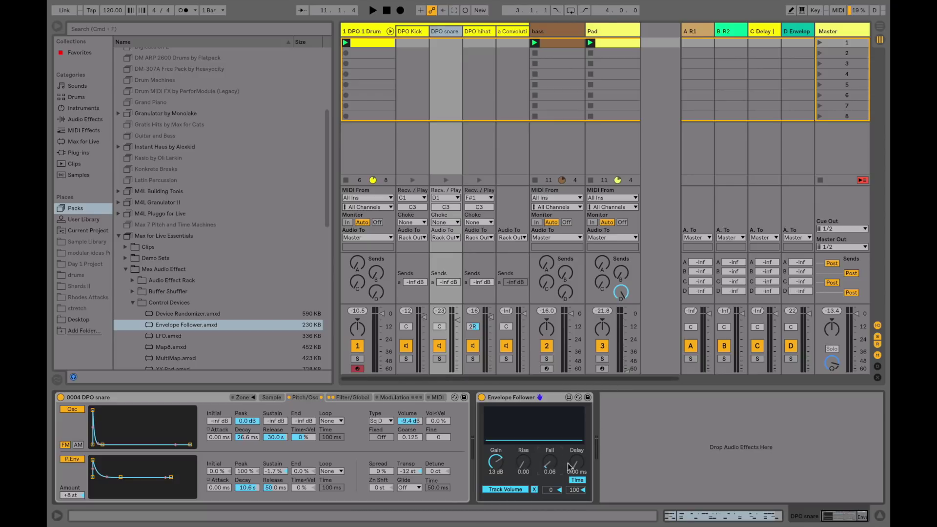
Give the snare follower a Delay of about 230 ms in Time mode, auditioning during playback
key("space")
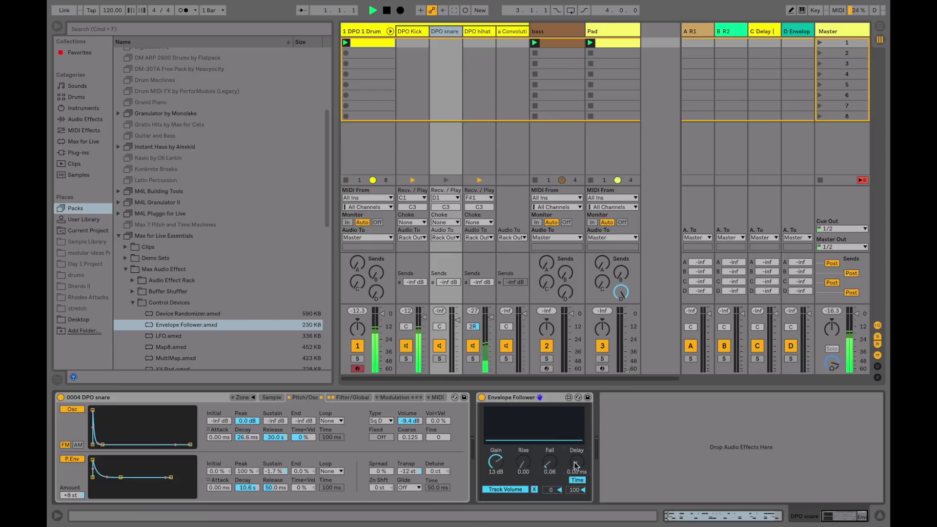
left_click(577, 481)
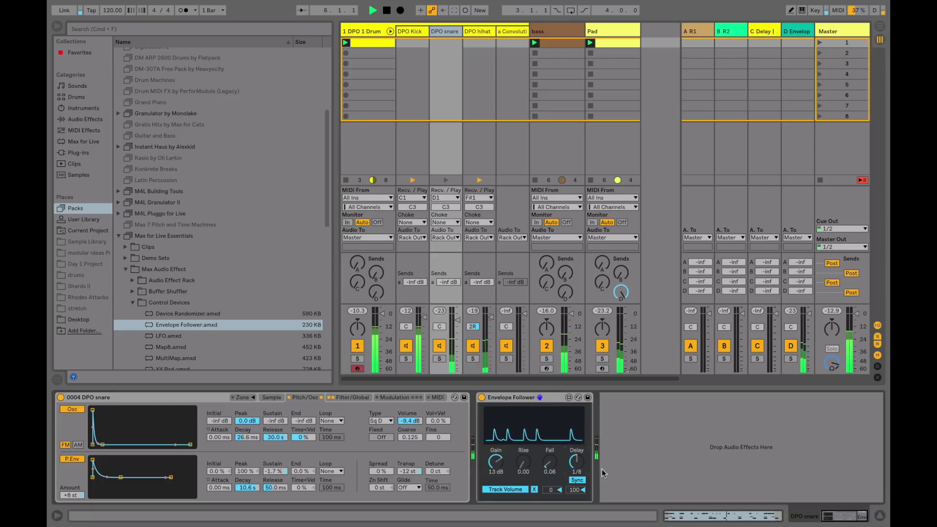
left_click(577, 480)
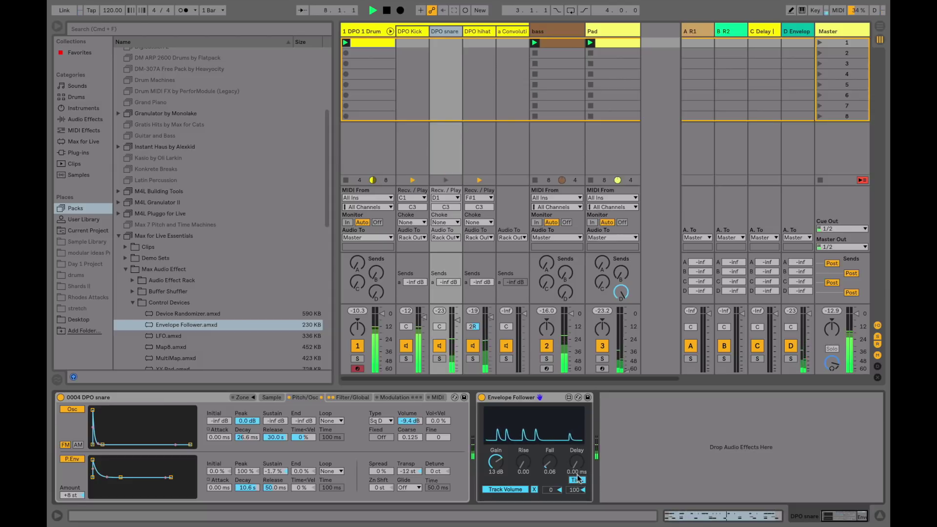
left_click_drag(576, 463, 576, 446)
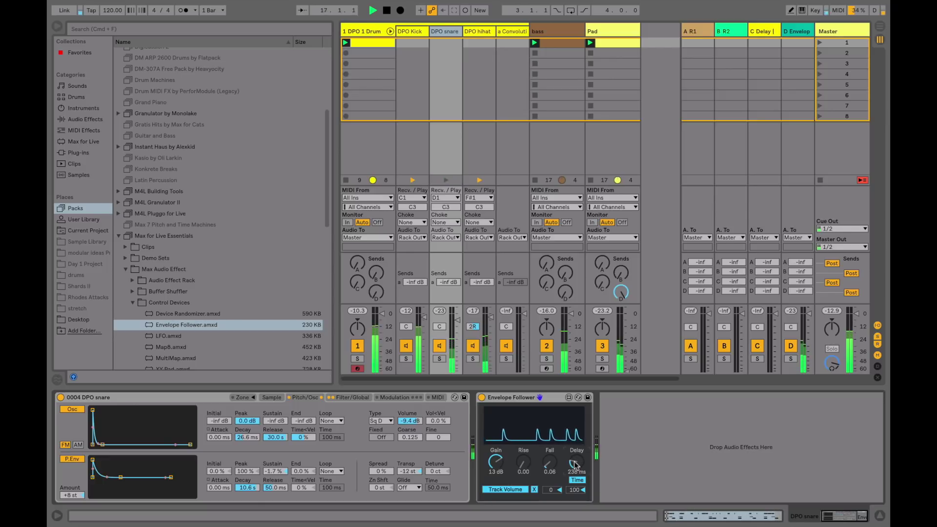
key("space")
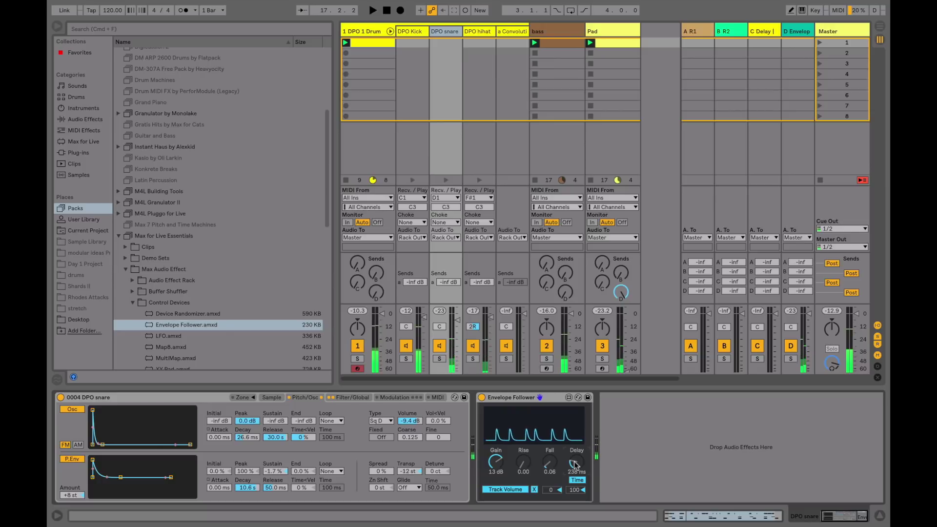